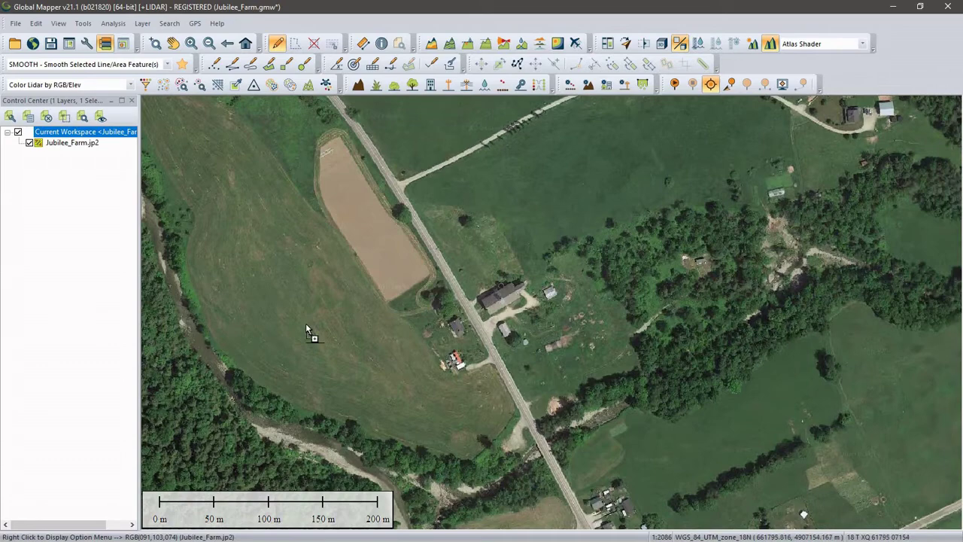
Drop the DJI drone photos onto the Jubilee Farm map, zoom in, and select Feature Info.
left_click_drag(307, 324, 307, 323)
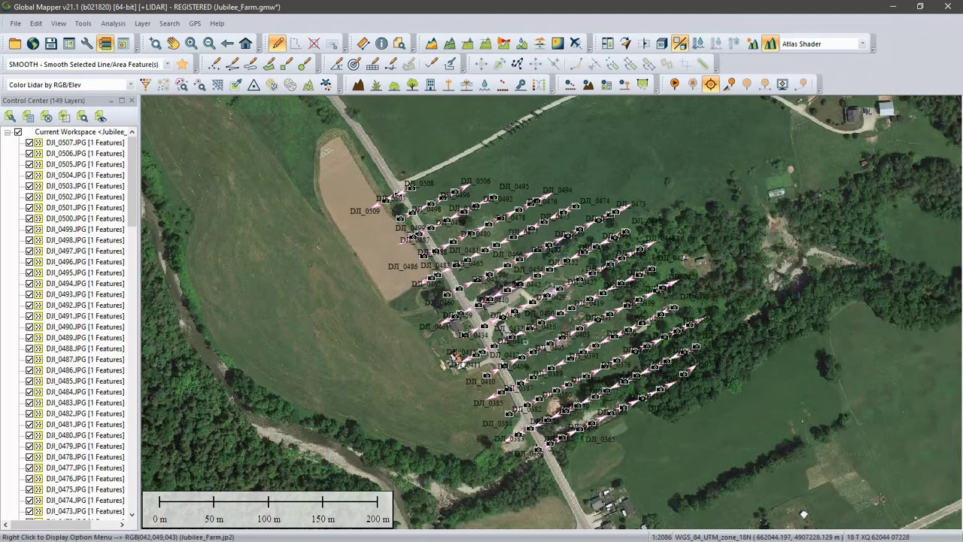
scroll(561, 256, "up", 1)
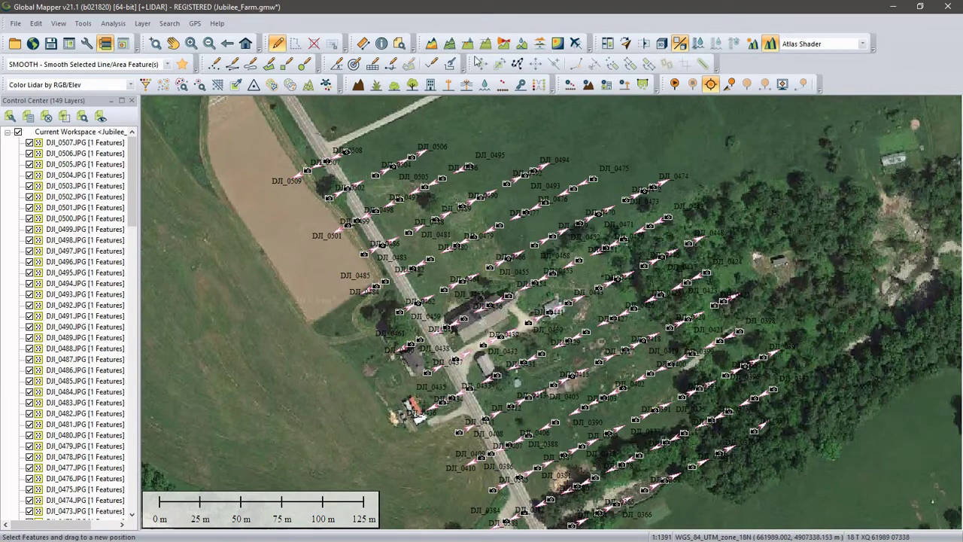
left_click(382, 43)
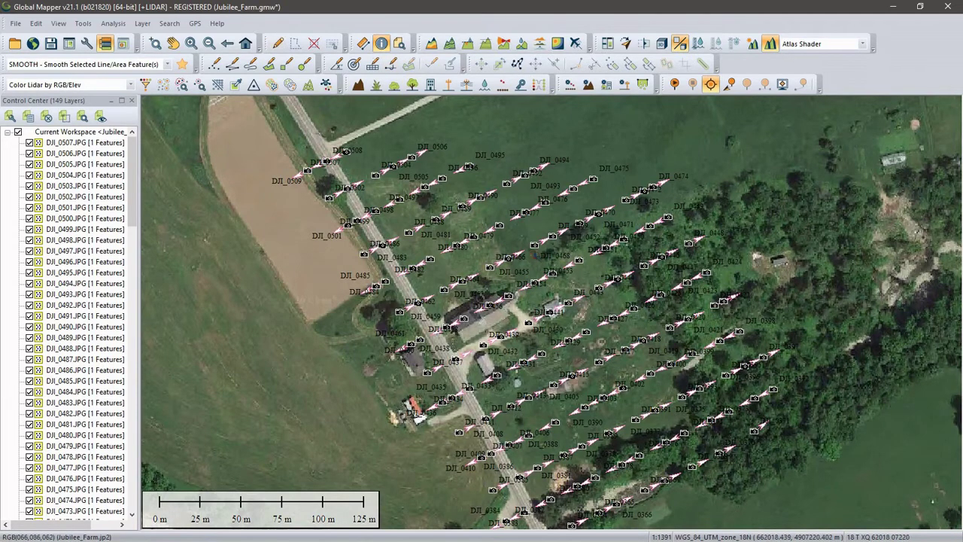
left_click(535, 248)
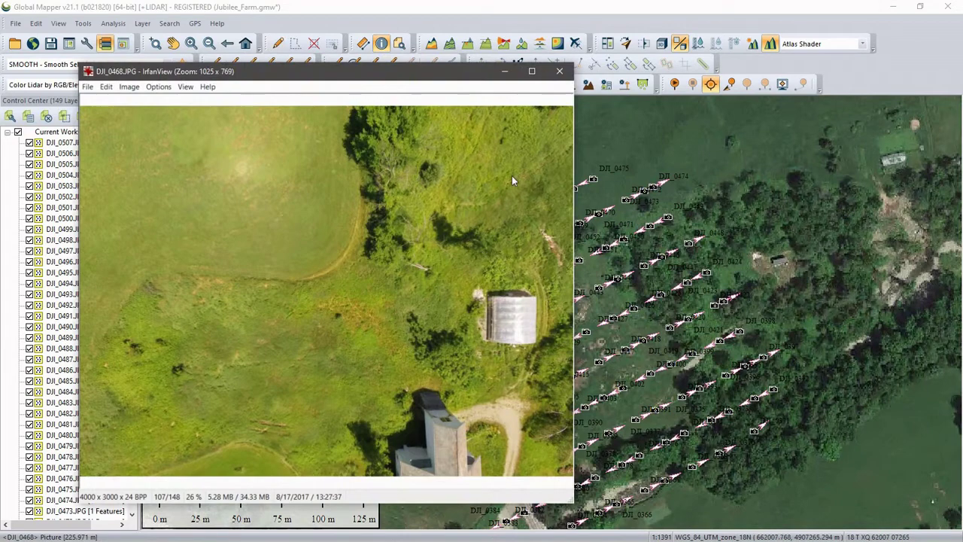
left_click(644, 265)
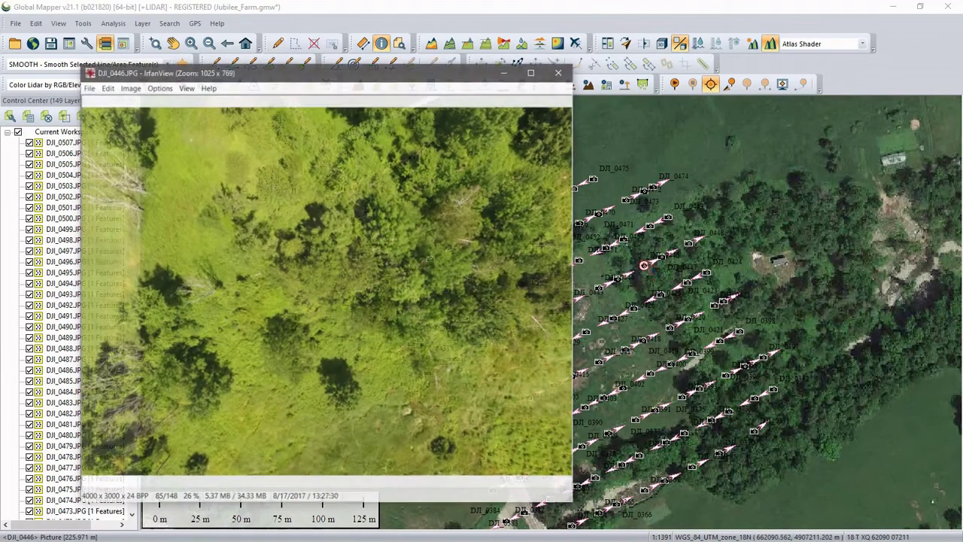
left_click(559, 71)
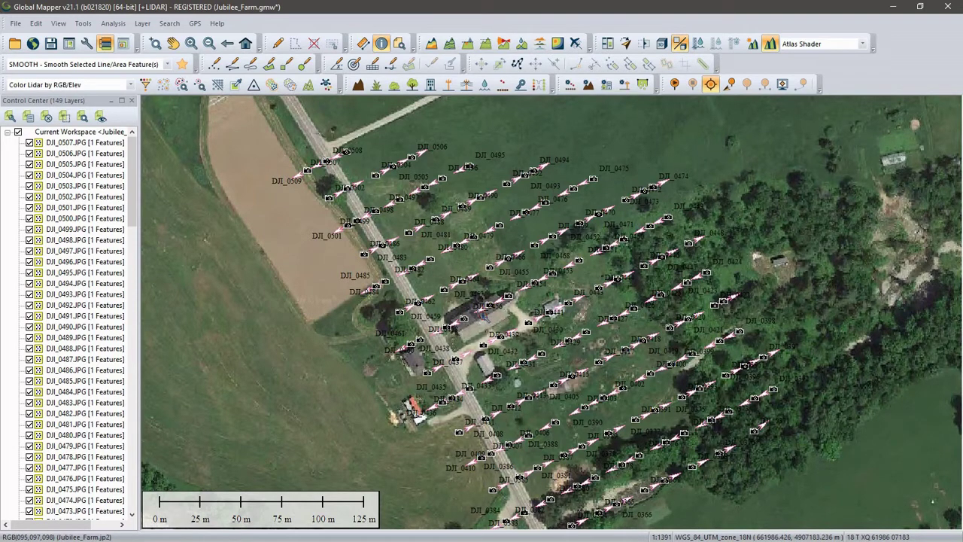
Open Pixels to Points and add all 148 loaded DJI photos as input images.
left_click(325, 86)
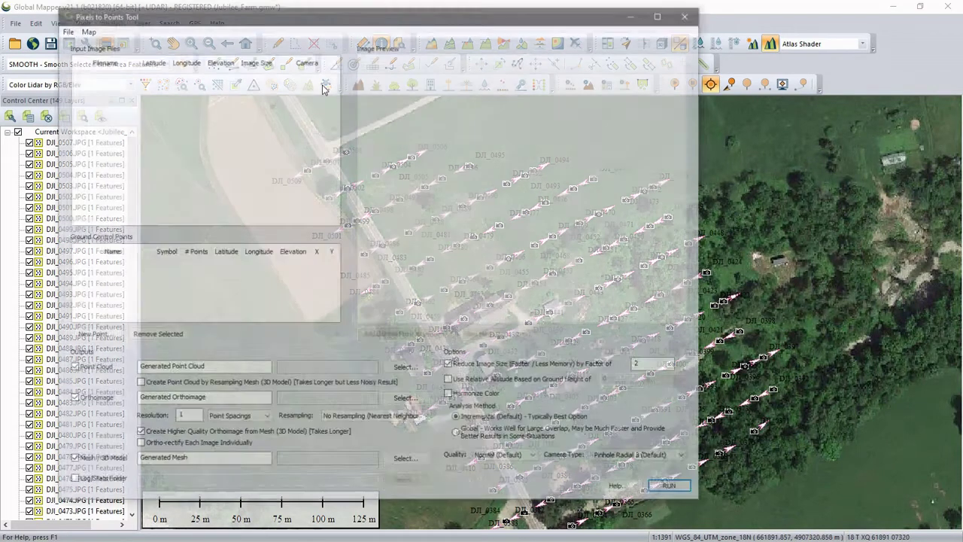
left_click_drag(322, 23, 431, 24)
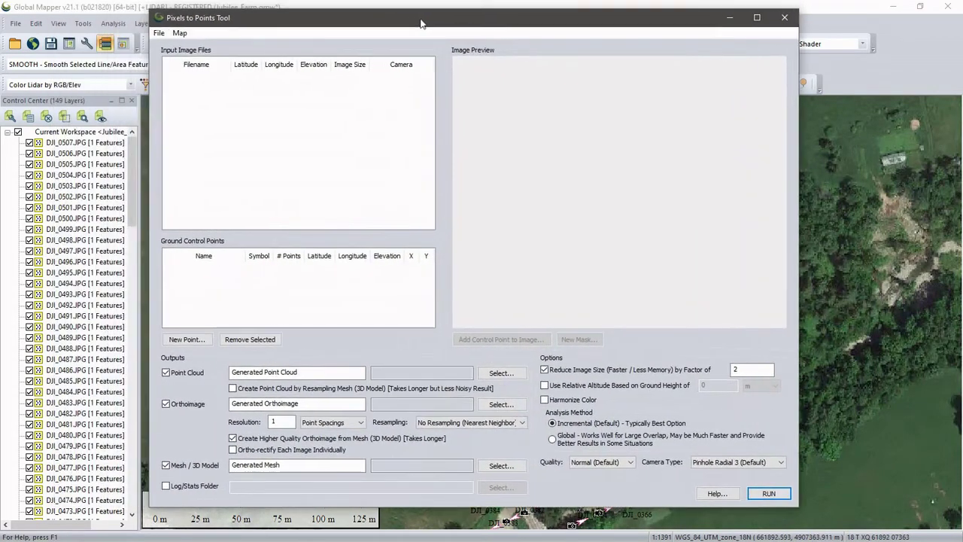
left_click(167, 33)
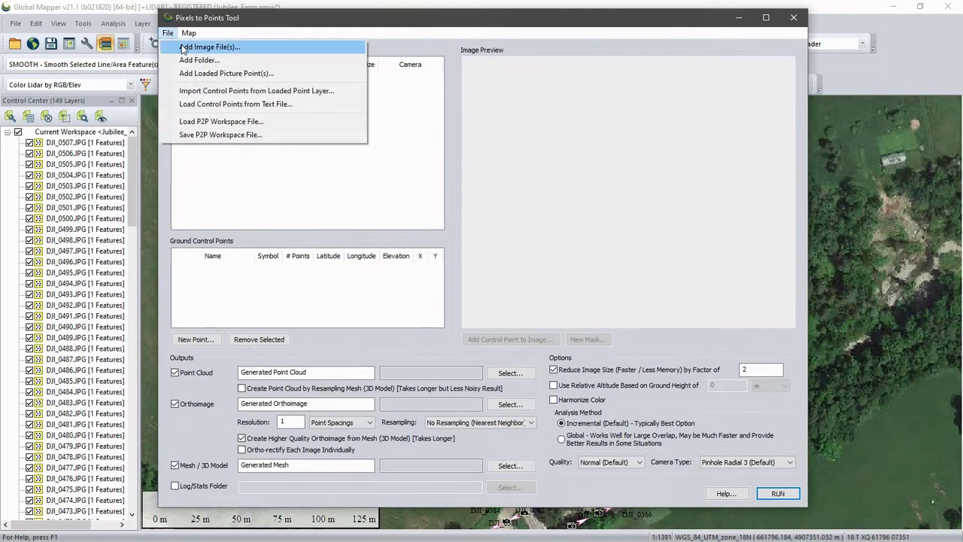
left_click(193, 73)
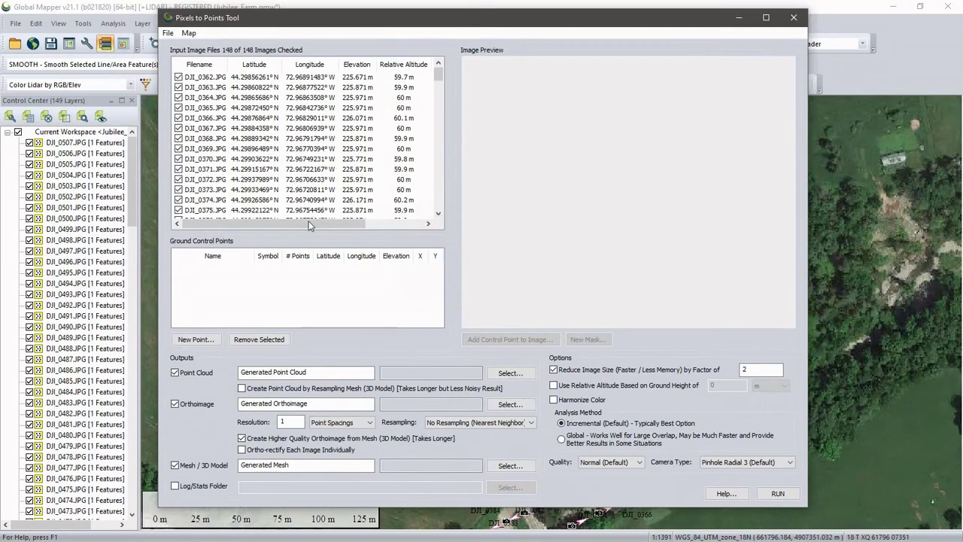
left_click(382, 223)
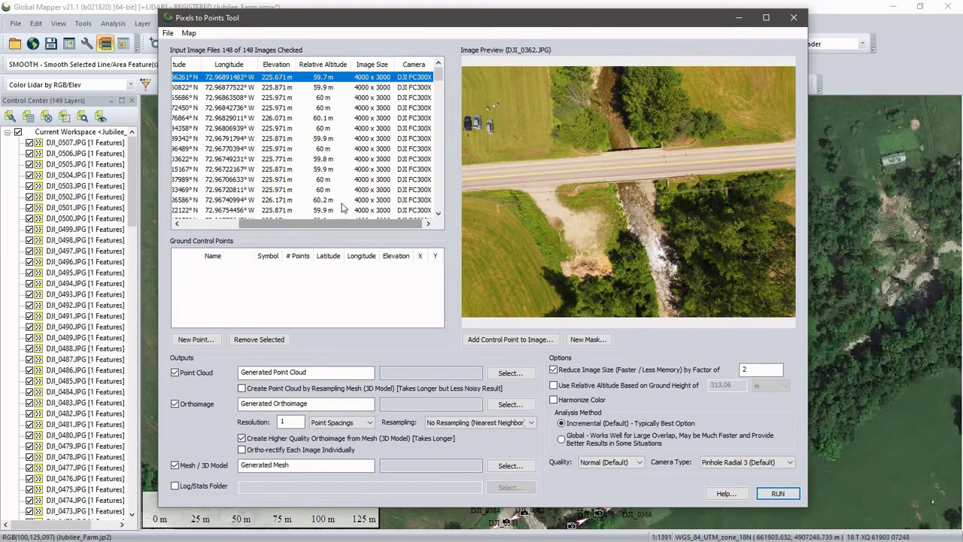
left_click(278, 150)
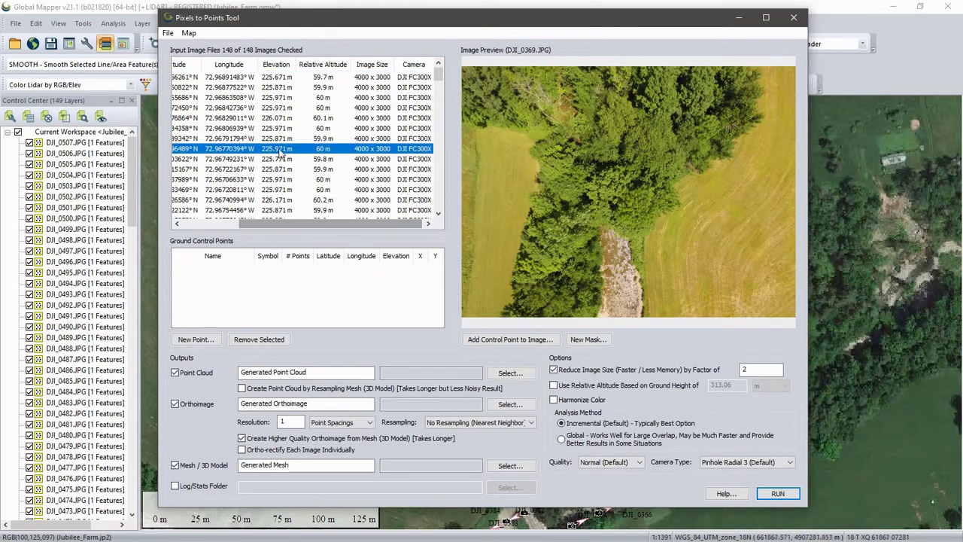
left_click_drag(368, 223, 301, 226)
left_click(270, 169)
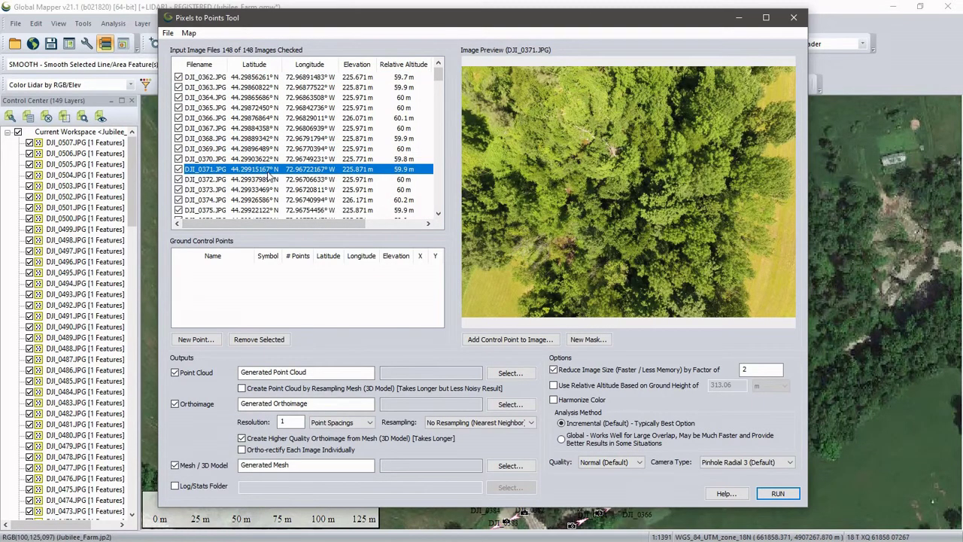
left_click(270, 180)
left_click(272, 190)
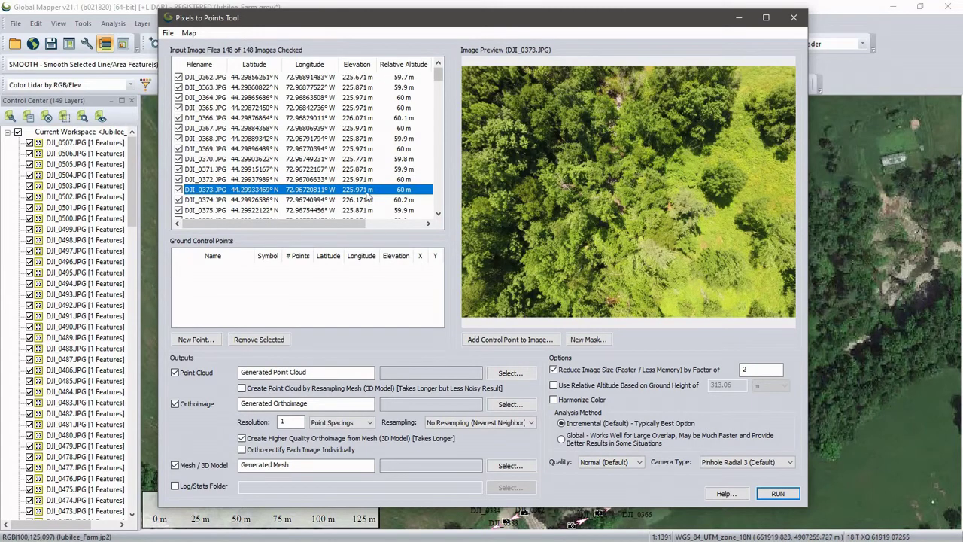
left_click_drag(439, 74, 439, 90)
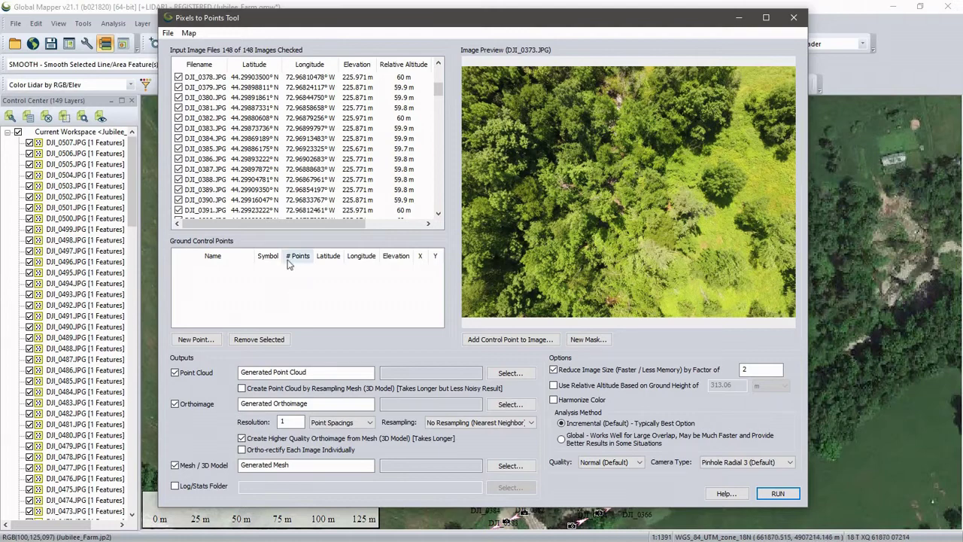
left_click(311, 190)
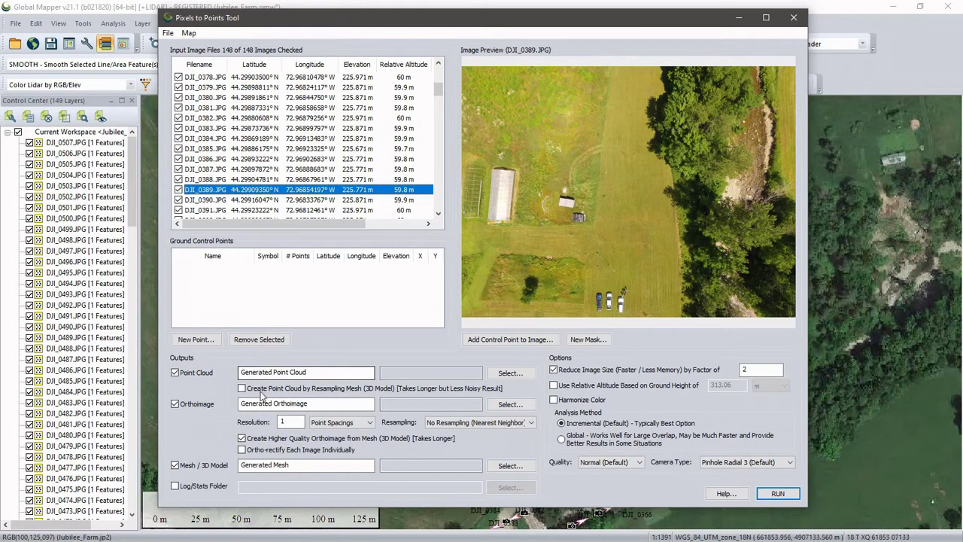
left_click(262, 404)
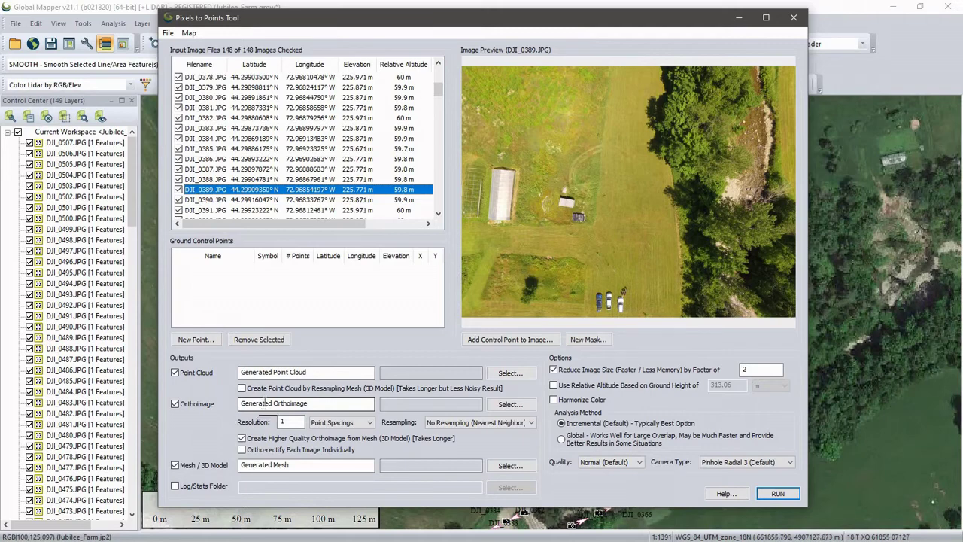
left_click(273, 372)
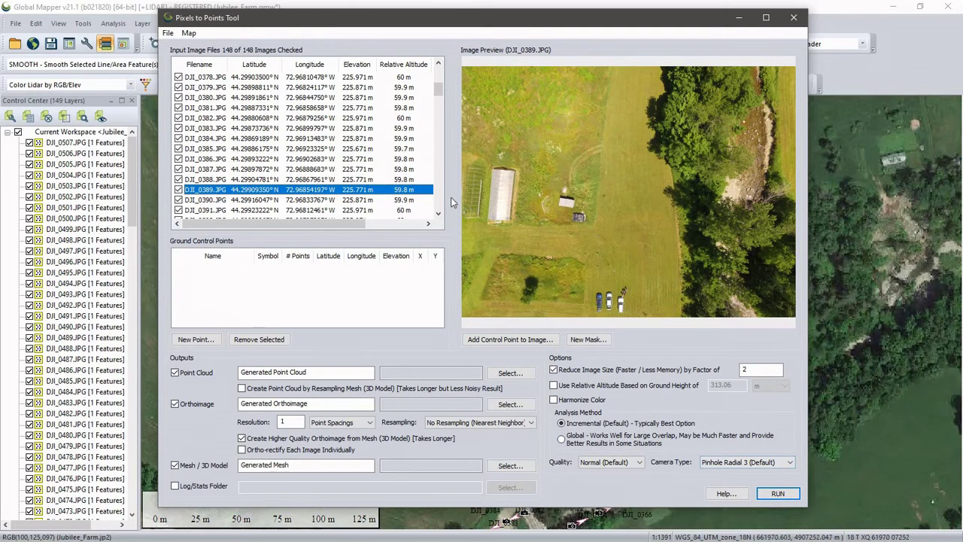
left_click(413, 200)
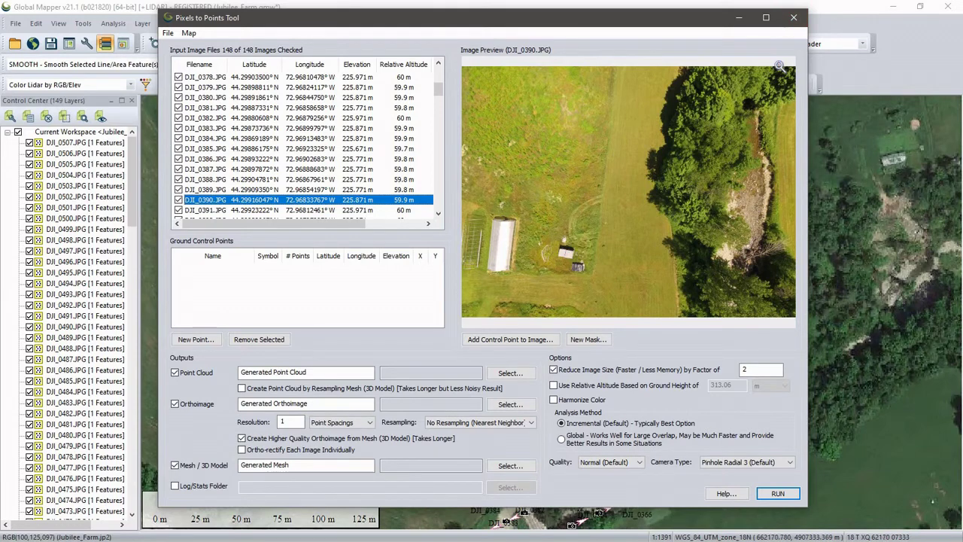
Close Pixels to Points and hide all DJI photo layers, leaving only Jubilee_Farm.jp2 visible.
left_click(793, 18)
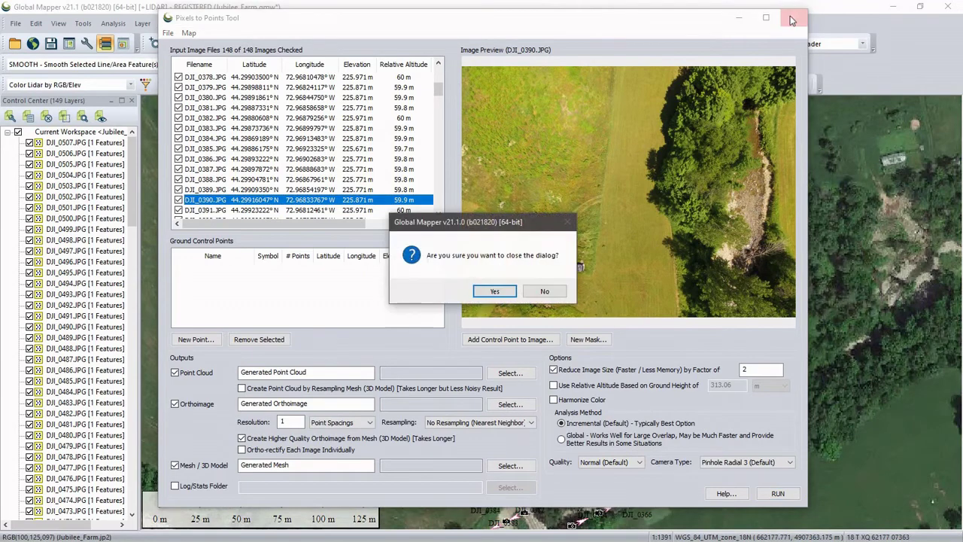
left_click(496, 292)
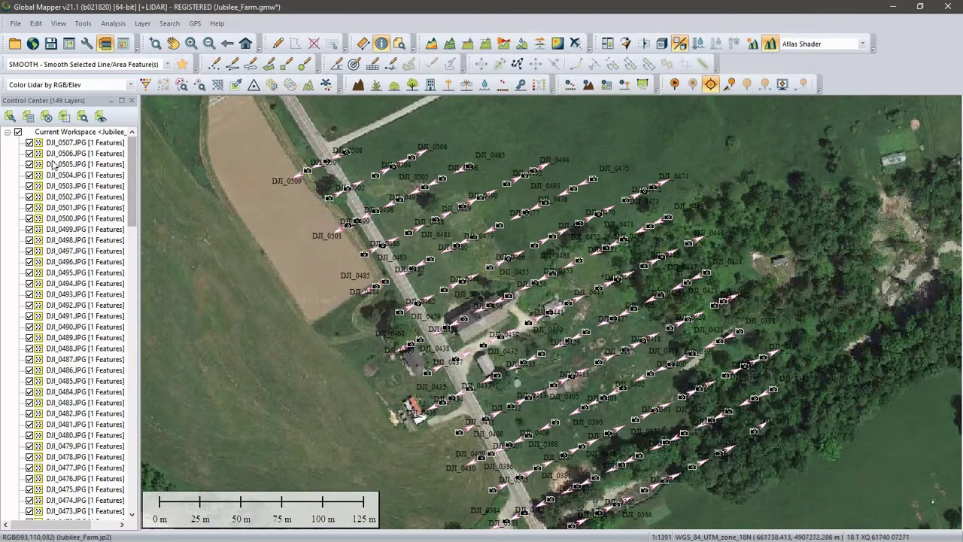
left_click(31, 143)
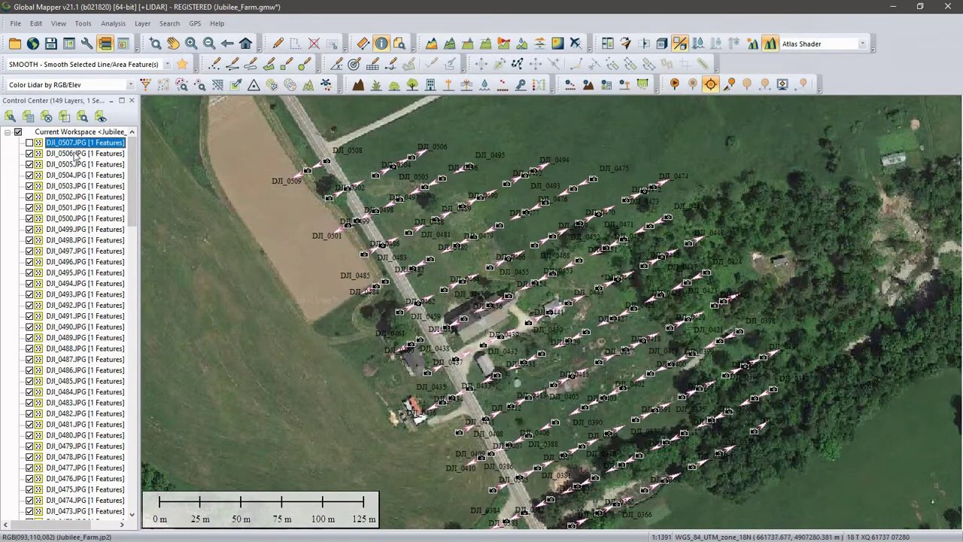
mouse_move(130, 164)
left_mouse_down()
mouse_move(131, 460)
mouse_move(129, 181)
left_mouse_up()
left_click(83, 491)
left_click(79, 501)
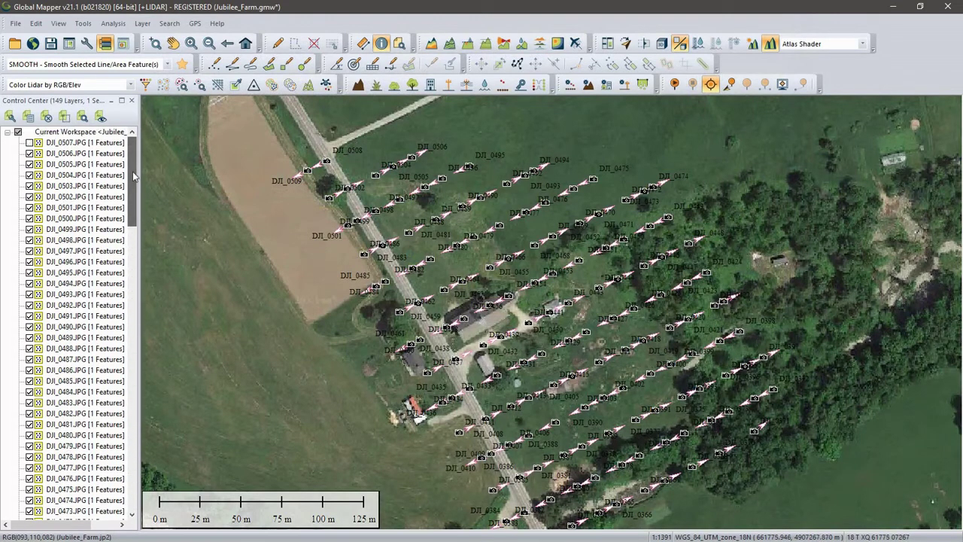
left_click(47, 143, "shift")
left_click(30, 143)
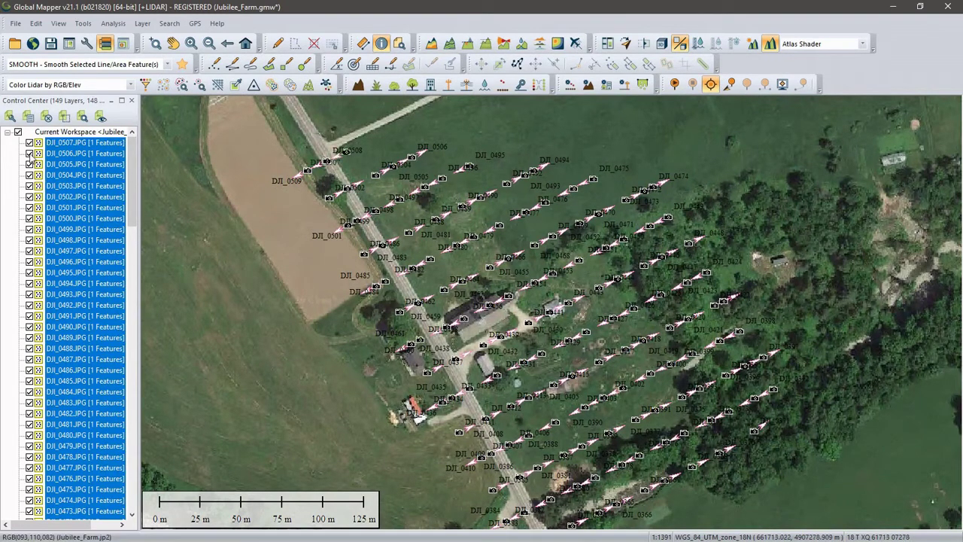
left_click(30, 153)
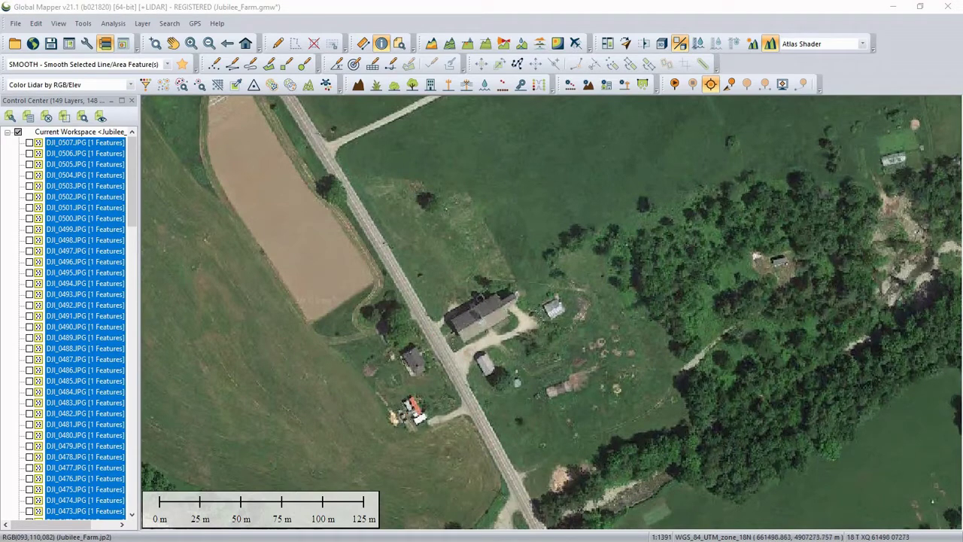
Load Jubilee Farm.gmp, hiding the Jubilee_Farm.jp2 imagery and the Generated Point Cloud layer.
left_click_drag(294, 206, 298, 207)
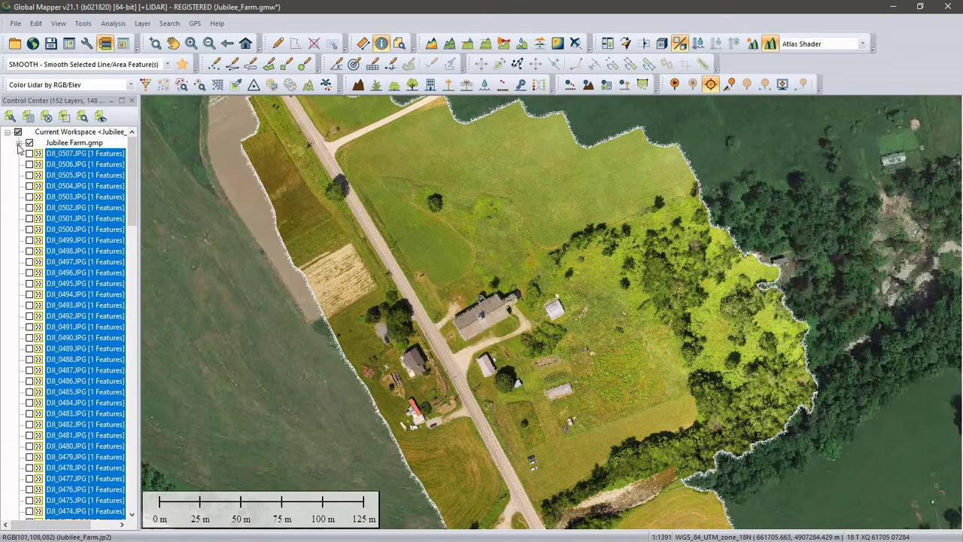
left_click_drag(129, 172, 126, 459)
left_click(29, 512)
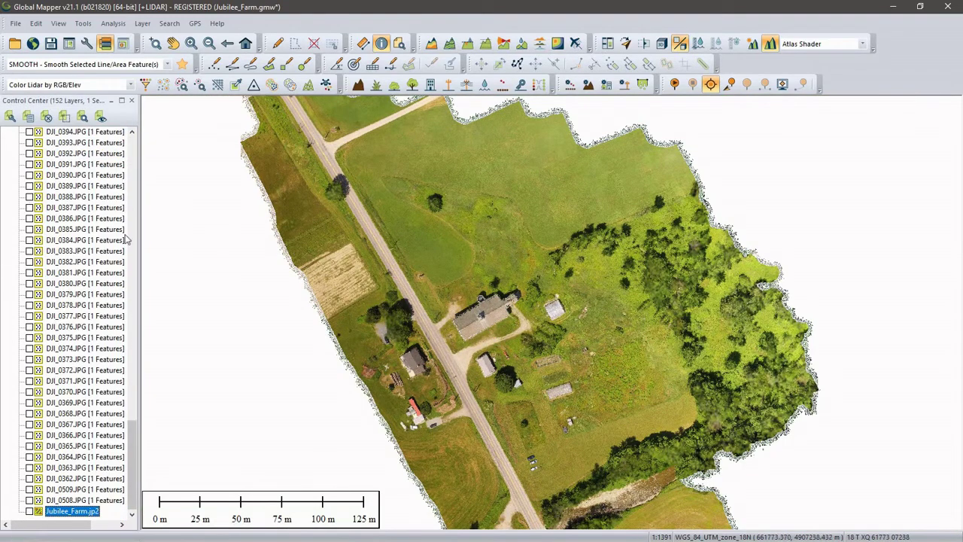
left_click_drag(136, 485, 133, 191)
left_click(19, 144)
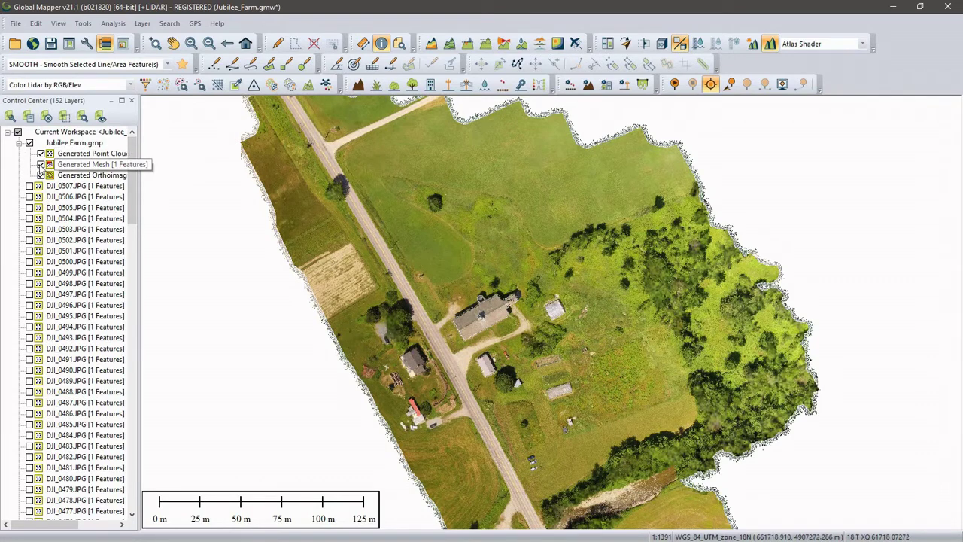
left_click(41, 154)
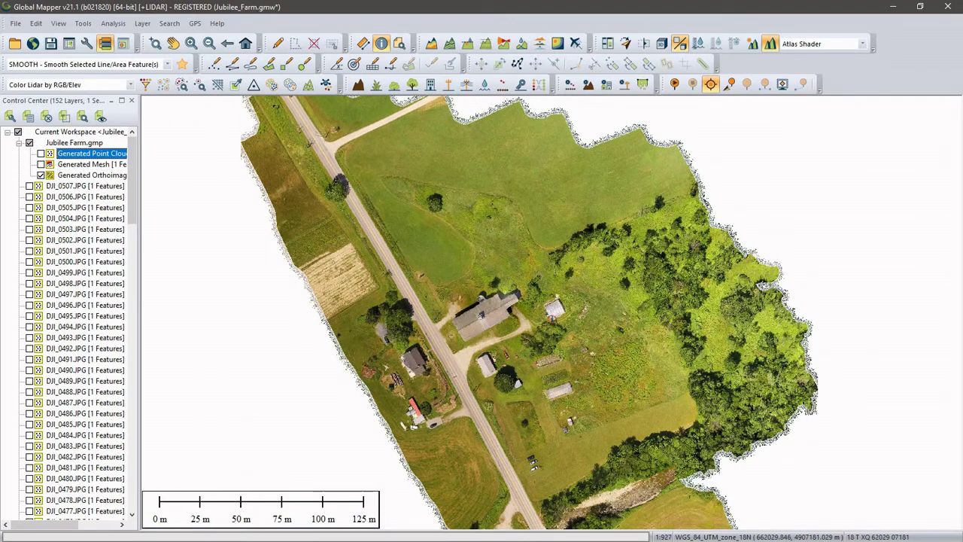
Show the Generated Mesh instead of the Generated Orthoimage and pan across the farm.
scroll(531, 302, "up", 2)
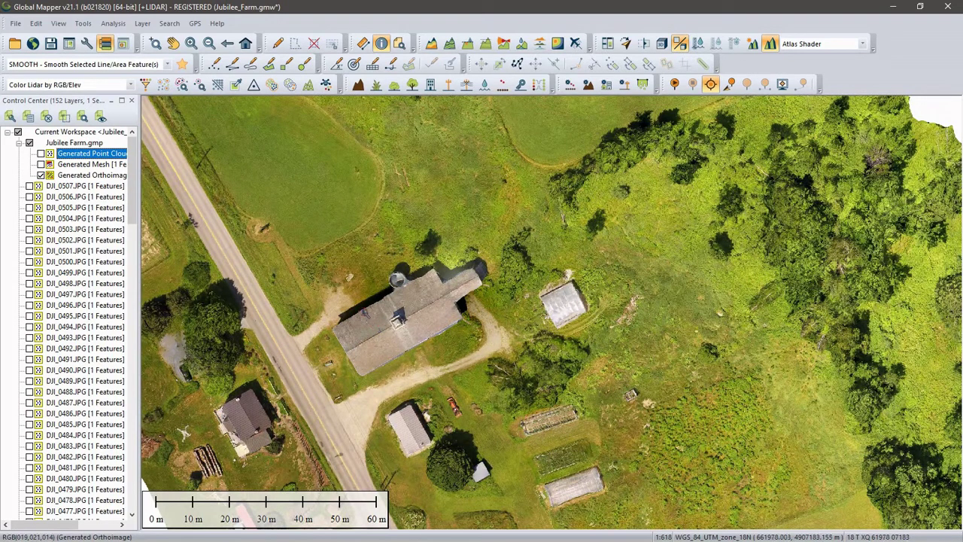
middle_click_drag(361, 310, 436, 279)
middle_click_drag(366, 137, 386, 308)
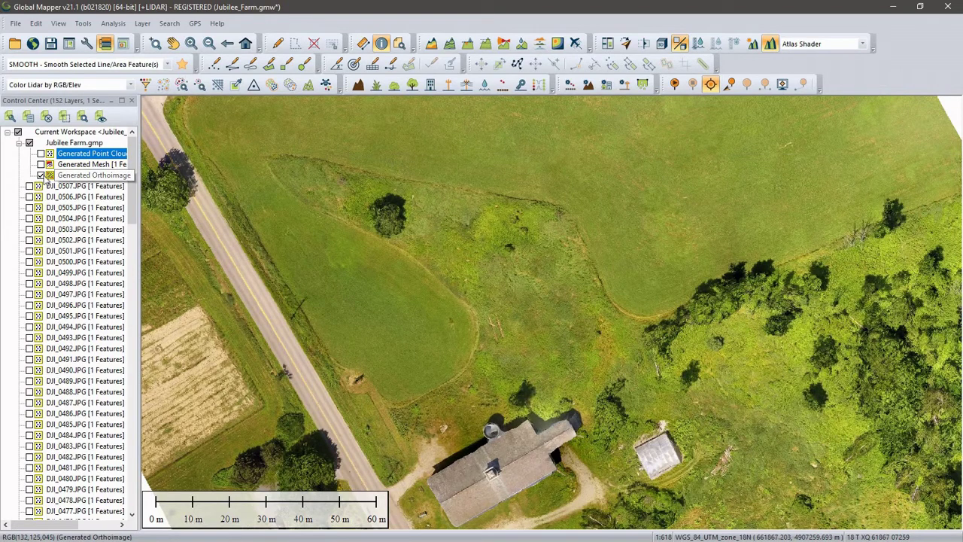
left_click(41, 175)
left_click(41, 164)
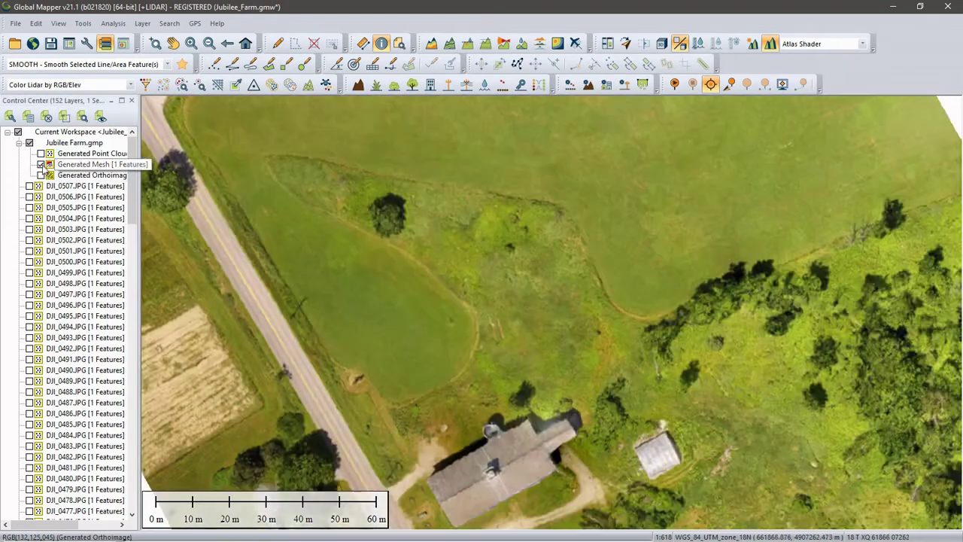
left_click(90, 164)
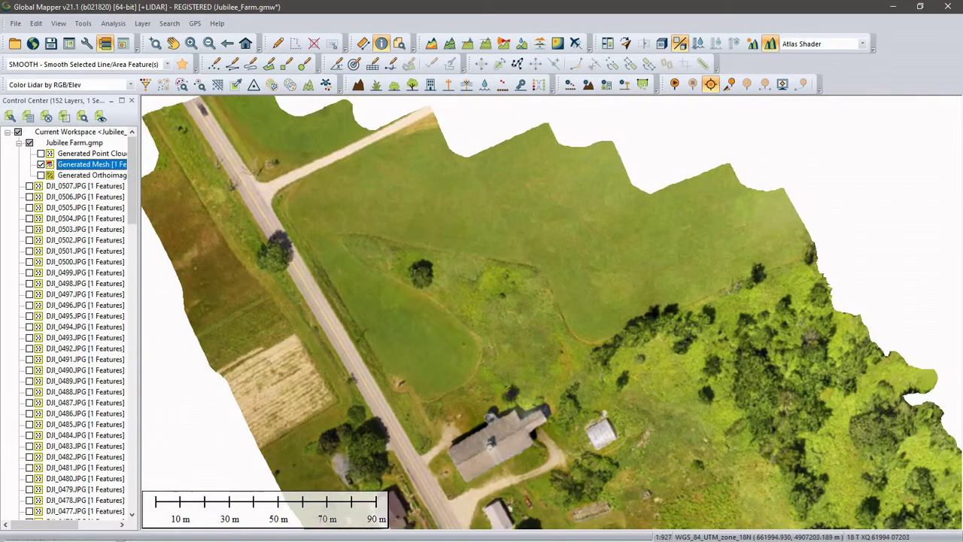
key("Down")
key("Right")
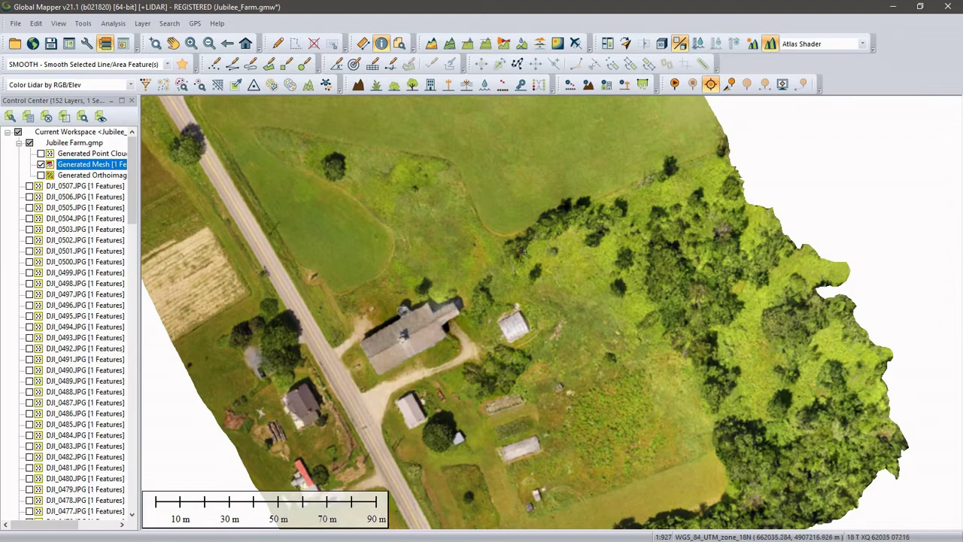
Dock a 3D view above the map and set its vertical exaggeration to 1.
left_click(662, 43)
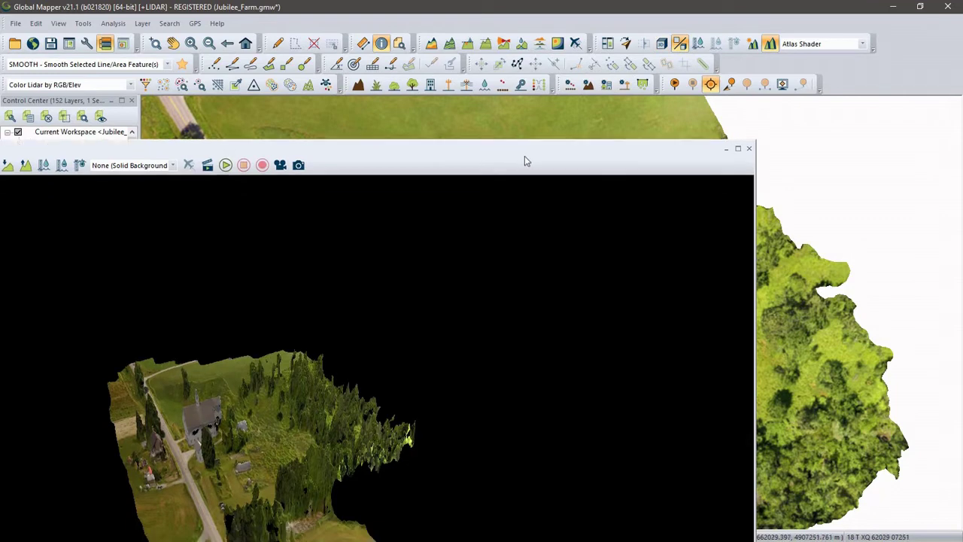
left_click_drag(331, 150, 190, 131)
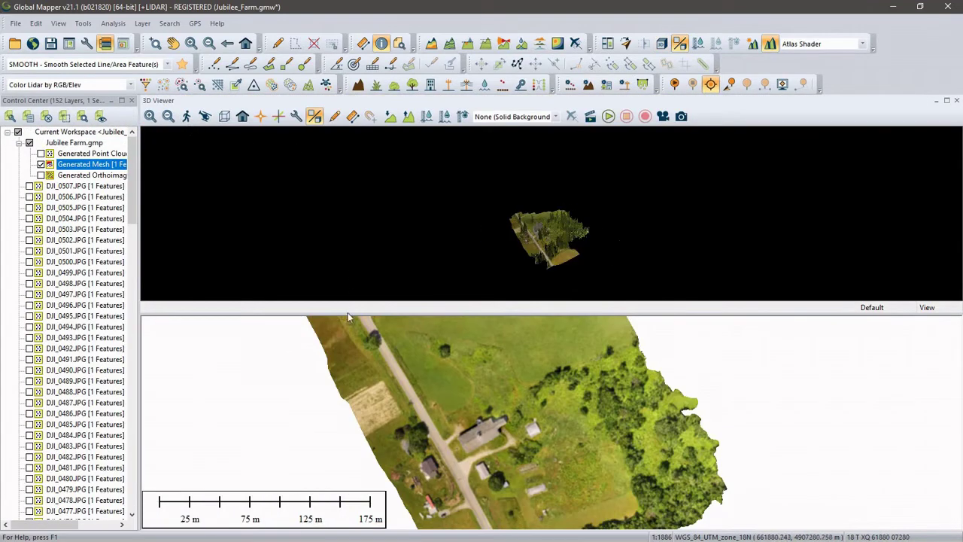
left_click_drag(348, 314, 330, 463)
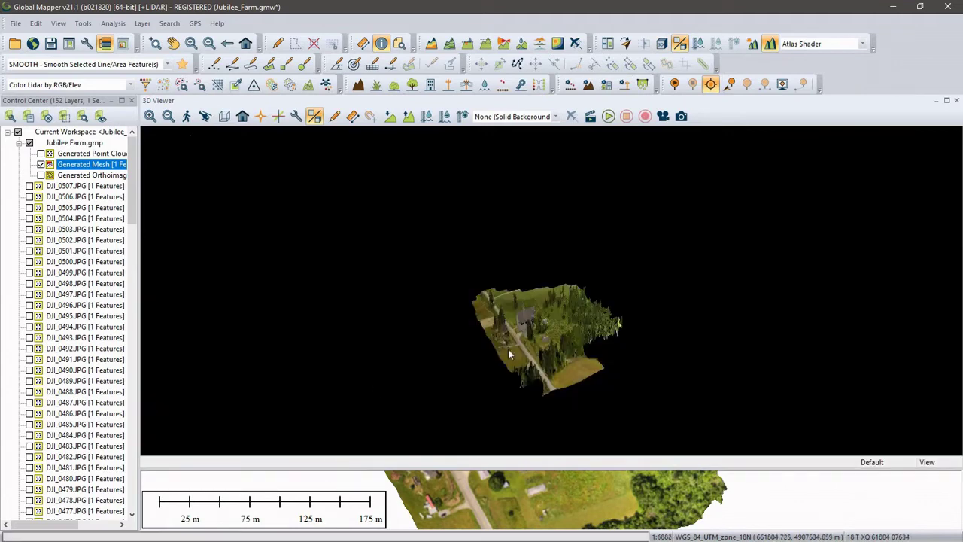
scroll(564, 297, "up", 6)
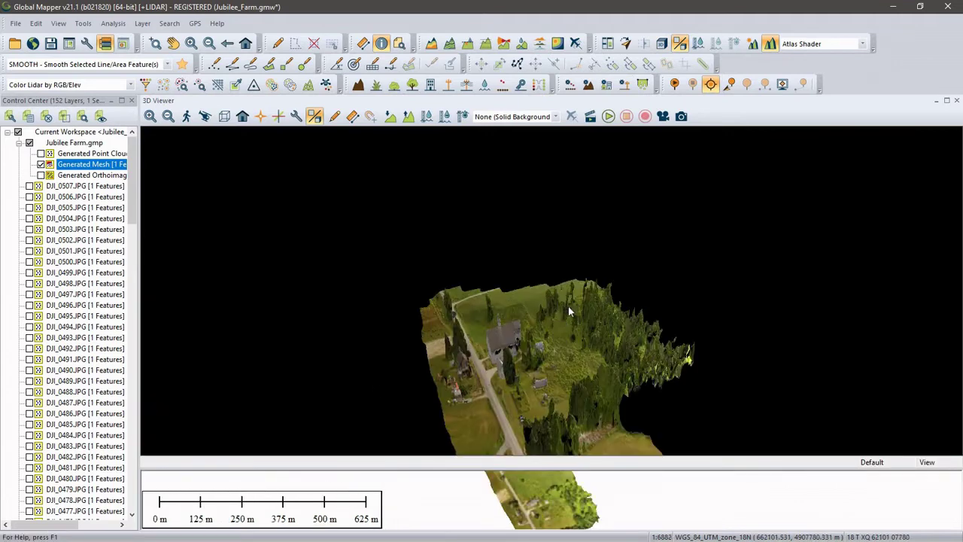
scroll(520, 351, "up", 2)
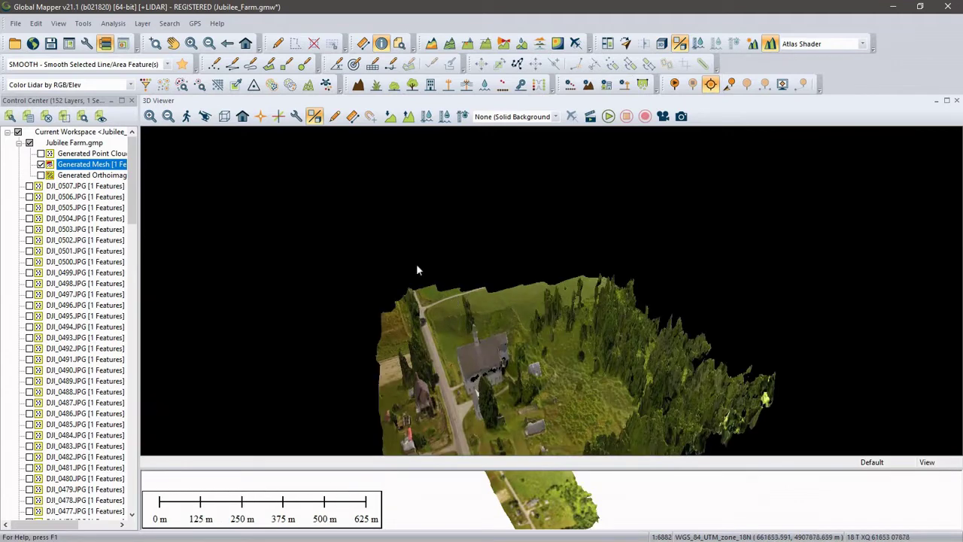
left_click(296, 116)
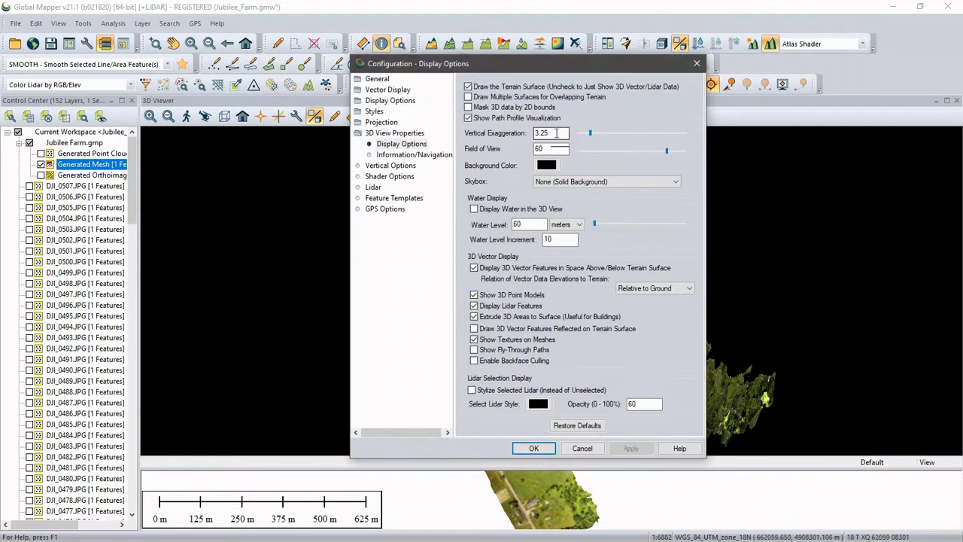
left_click_drag(556, 133, 519, 132)
type("1")
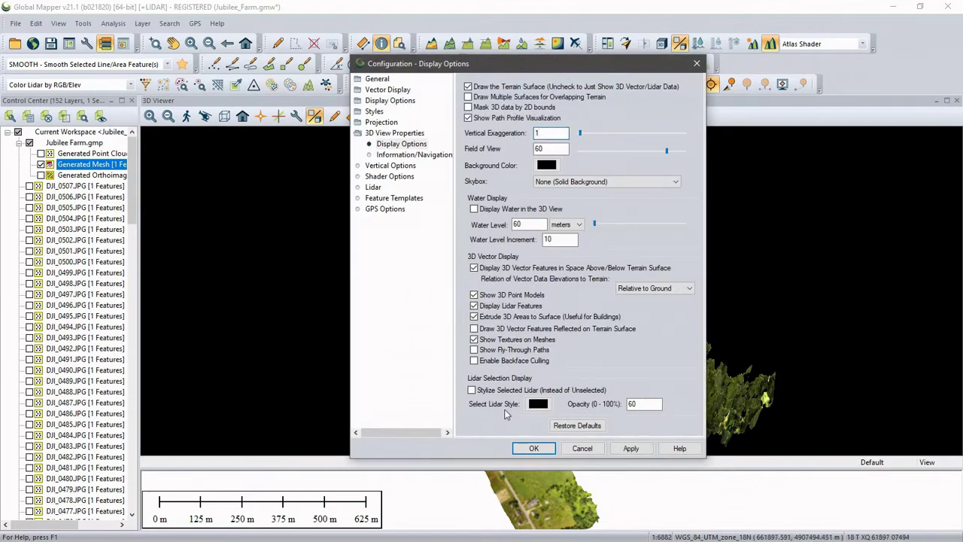
left_click(529, 445)
Orbit the 3D mesh around the barn, hillside and big tree.
left_click_drag(524, 442, 380, 346)
scroll(464, 341, "up", 5)
left_click_drag(522, 344, 567, 326)
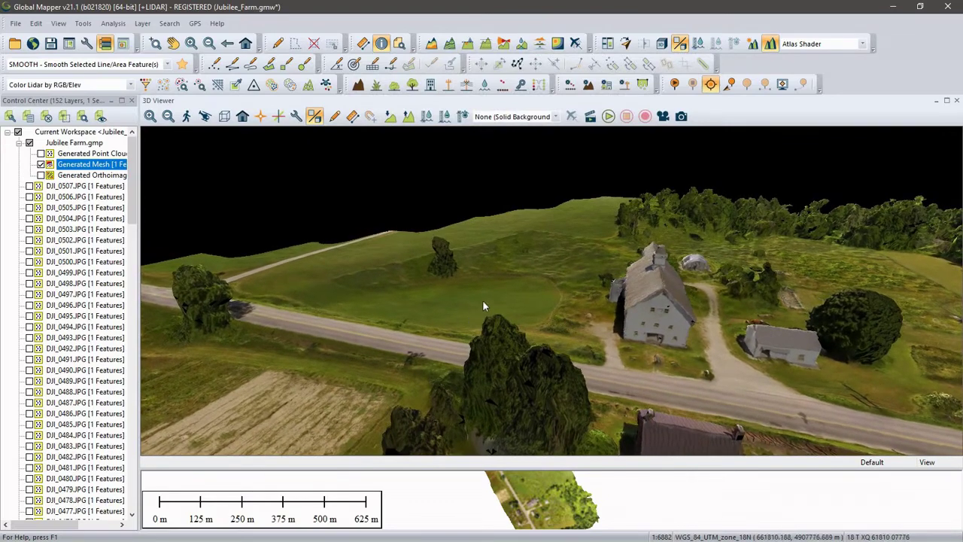
left_click_drag(483, 306, 641, 318)
left_click_drag(708, 334, 708, 325)
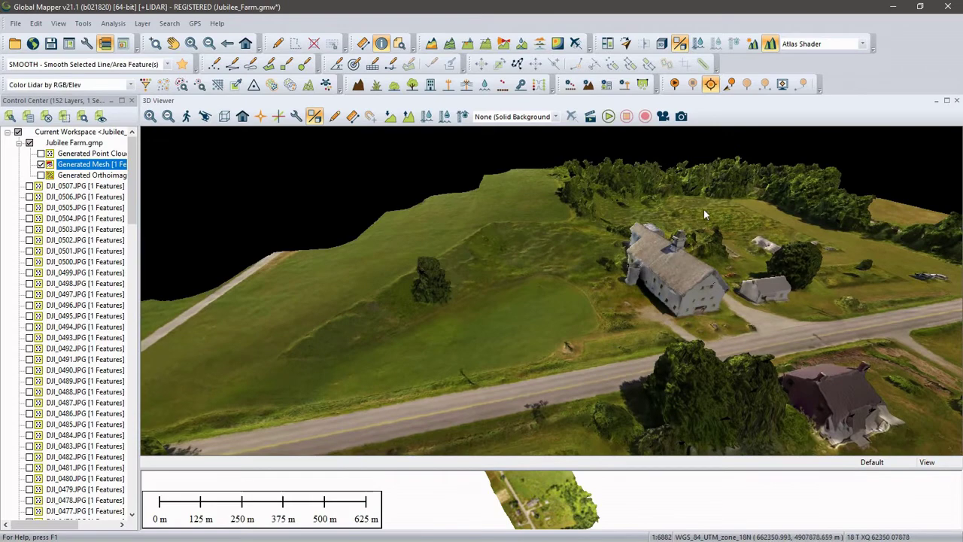
left_click_drag(738, 257, 575, 317)
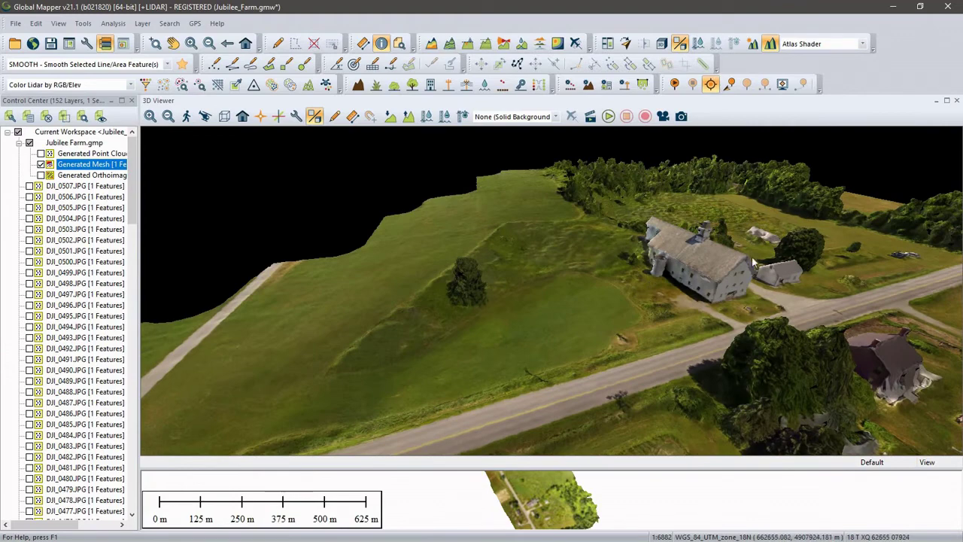
left_click_drag(770, 292, 692, 323)
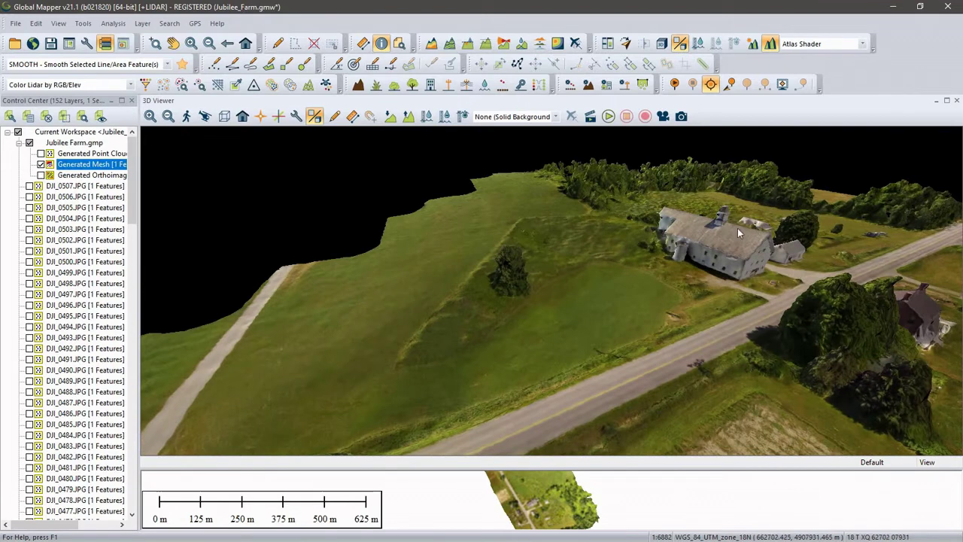
Close the 3D view and show the Generated Point Cloud in place of the mesh.
left_click(957, 101)
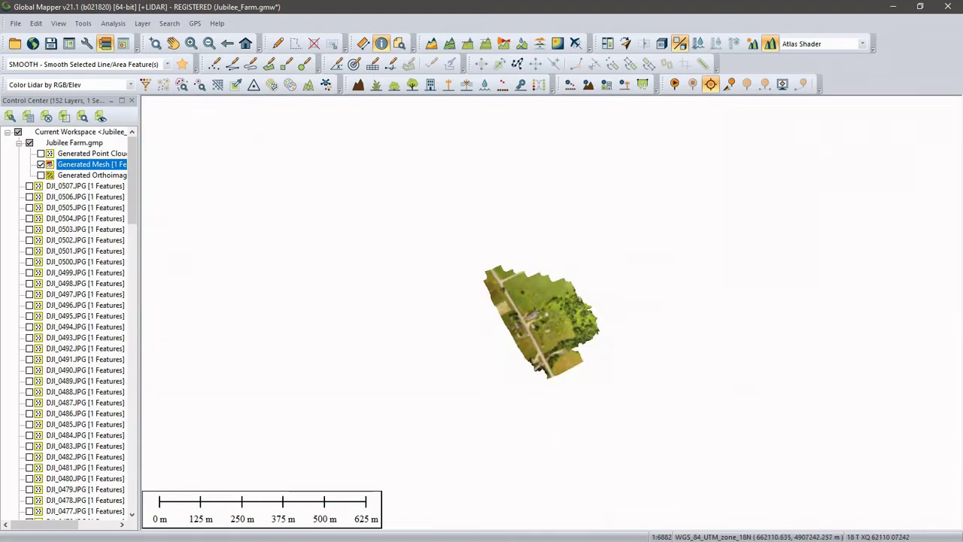
left_click(40, 164)
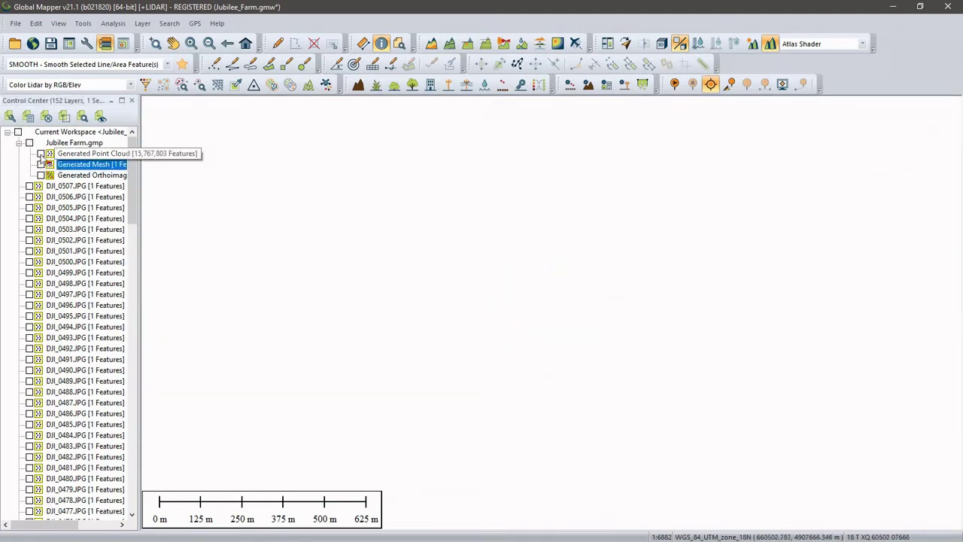
left_click(40, 153)
scroll(514, 323, "up", 1)
scroll(519, 320, "up", 3)
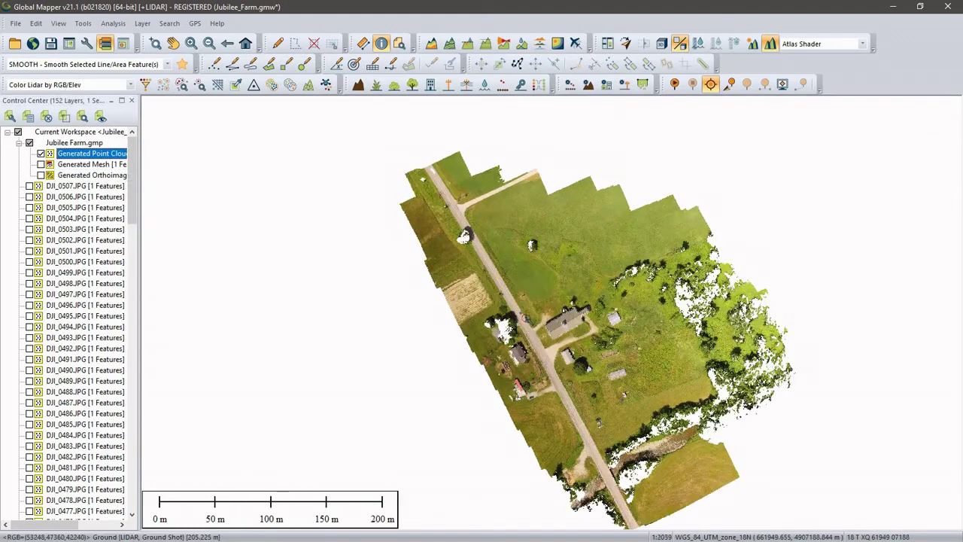
middle_click_drag(519, 320, 439, 299)
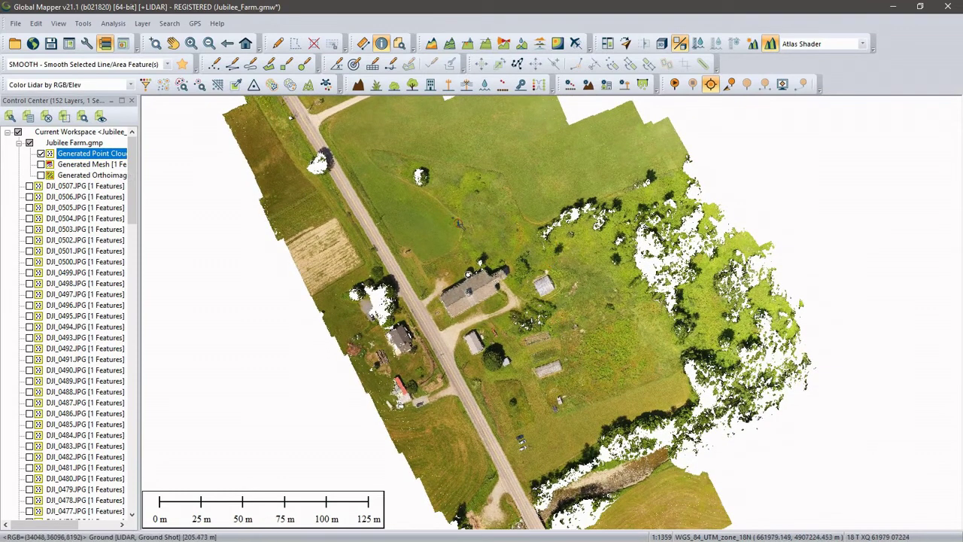
Preview elevation and intensity colouring, then colour the point cloud by classification.
left_click(75, 85)
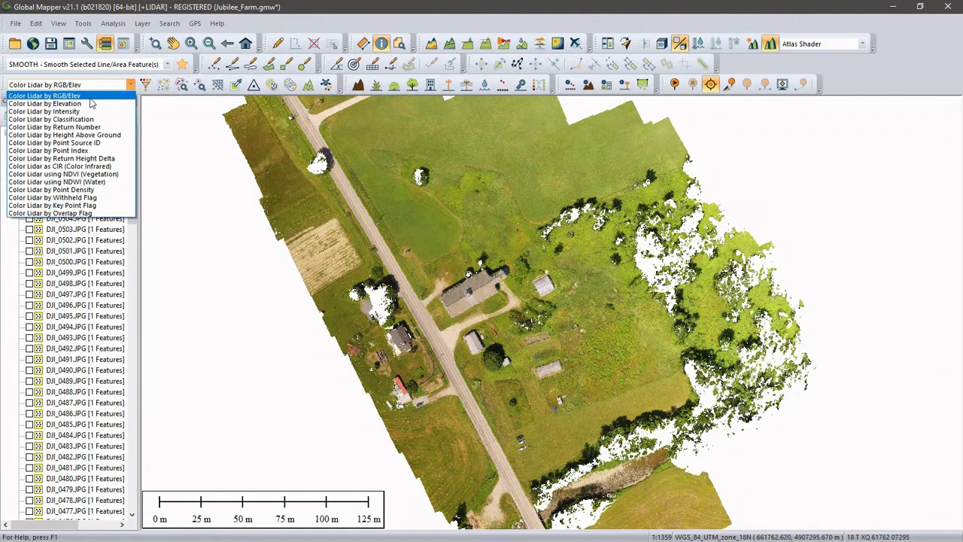
left_click(92, 108)
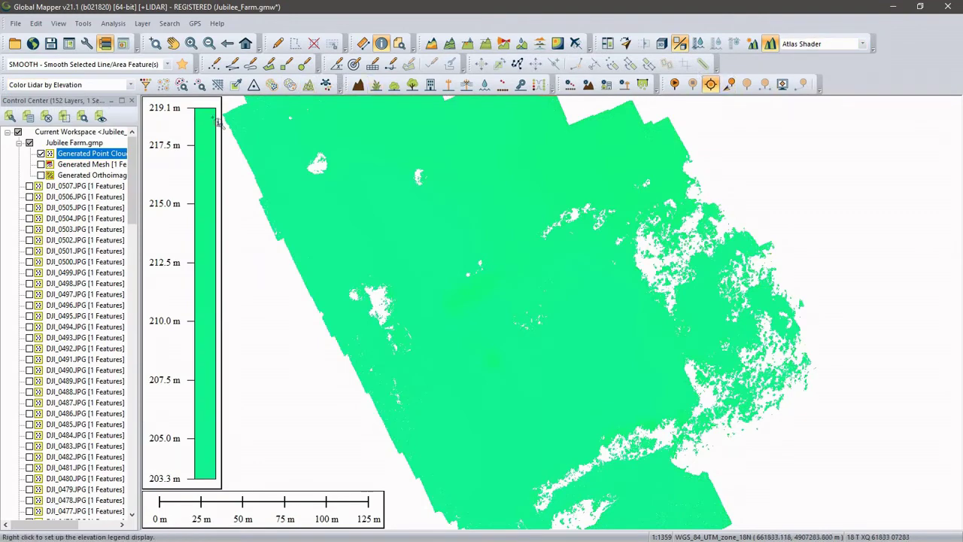
left_click(76, 85)
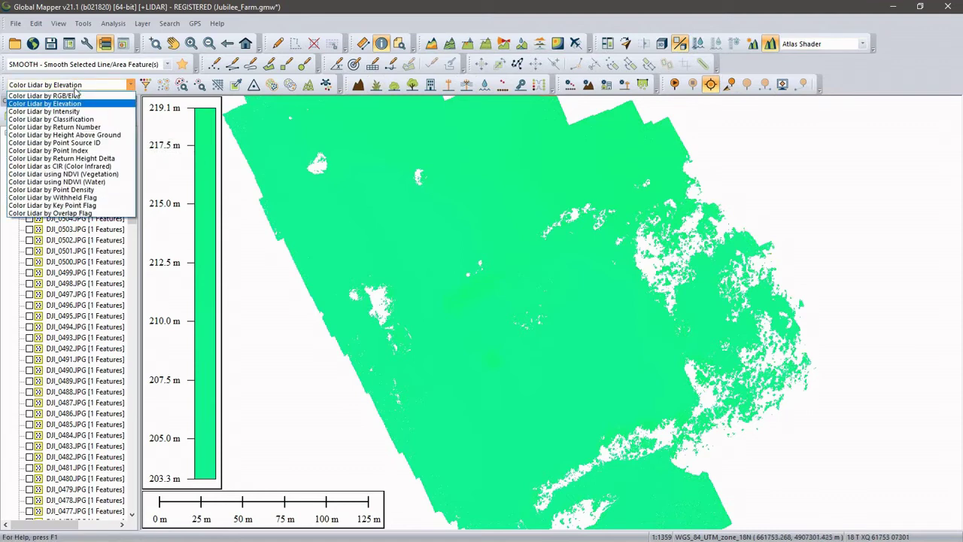
left_click(78, 114)
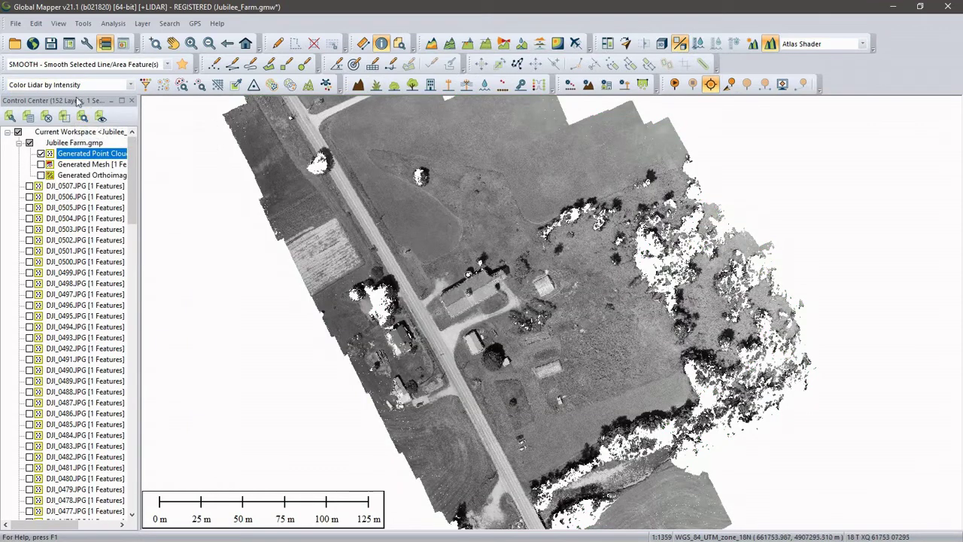
left_click(76, 85)
left_click(77, 120)
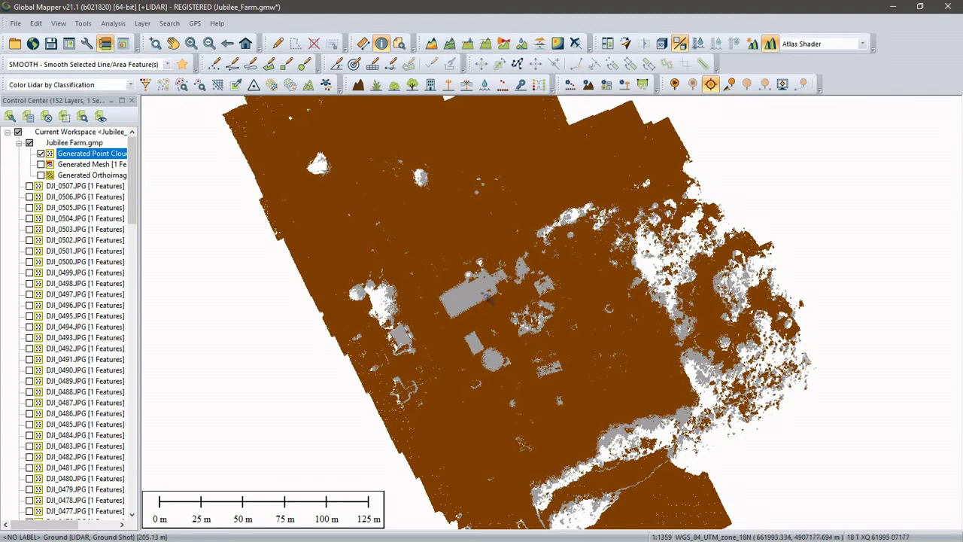
key("Up")
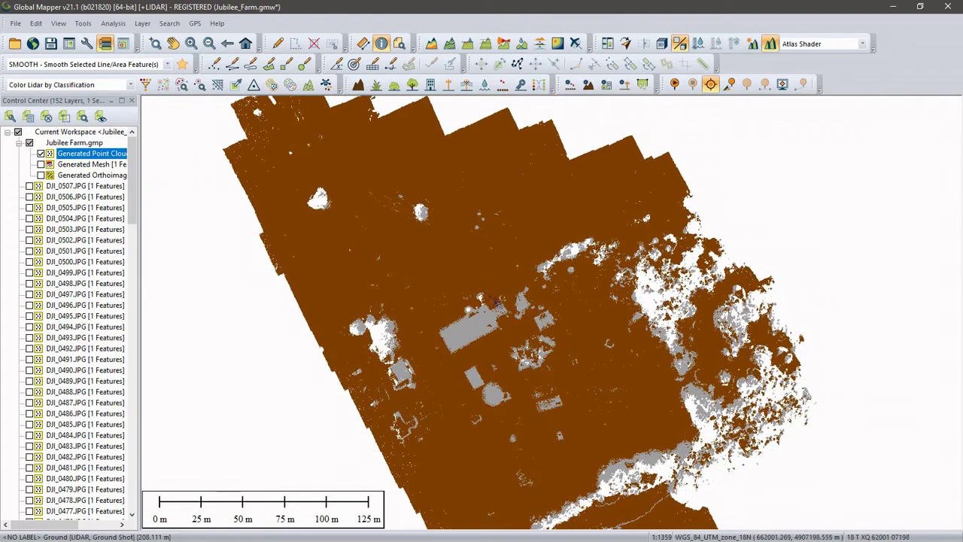
scroll(483, 276, "up", 1)
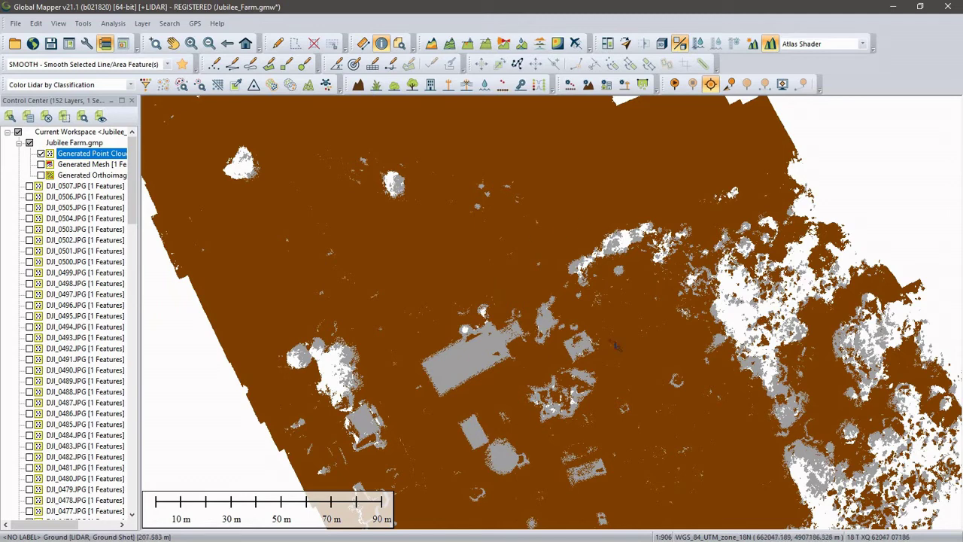
left_click(468, 362)
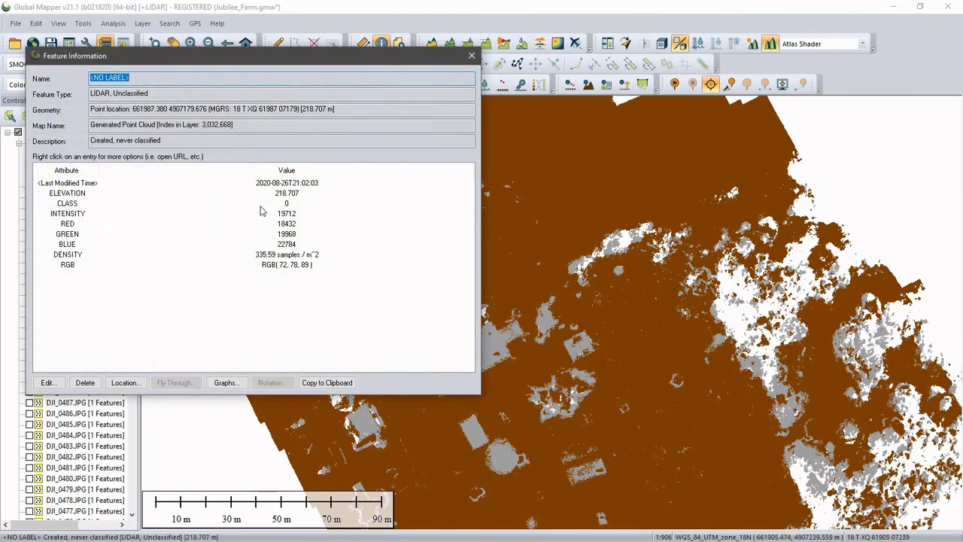
left_click(287, 203)
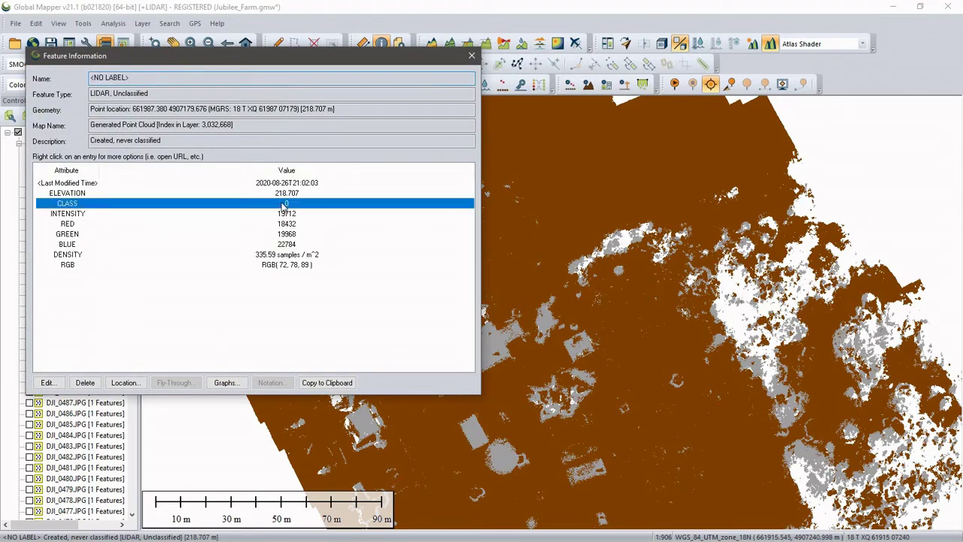
left_click(473, 57)
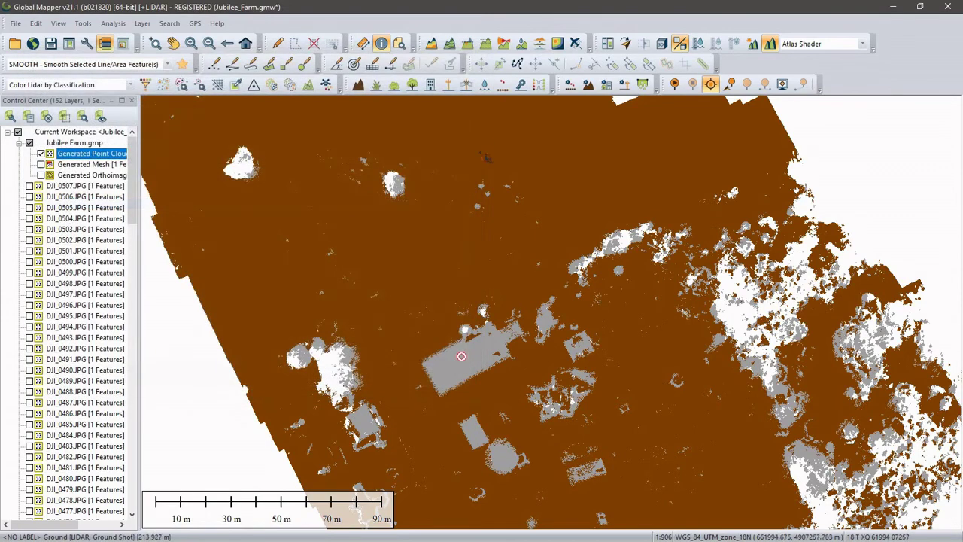
left_click(442, 238)
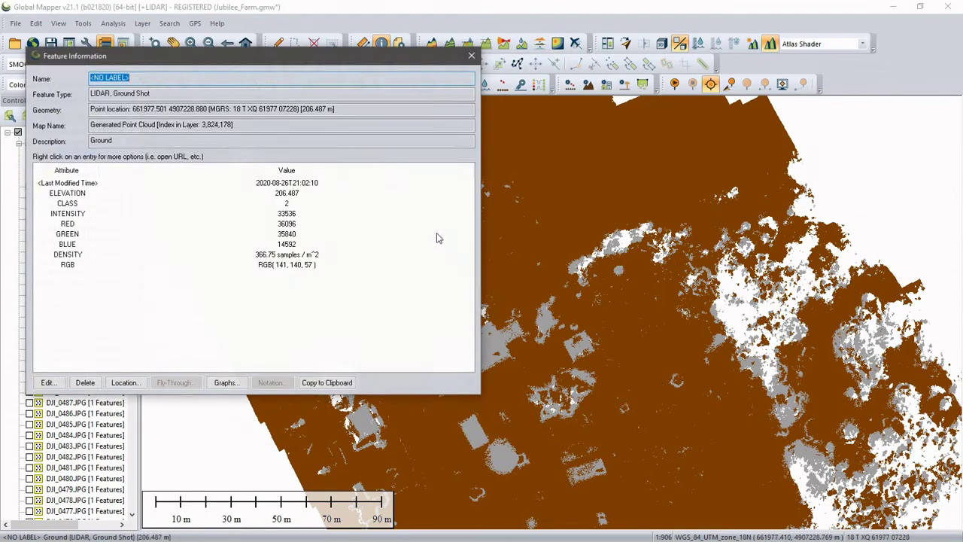
left_click(285, 205)
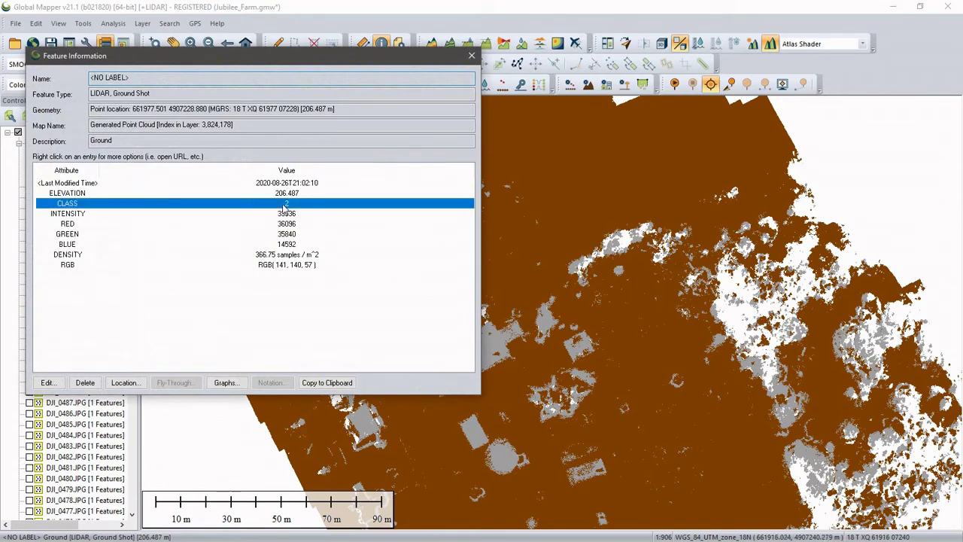
left_click(473, 56)
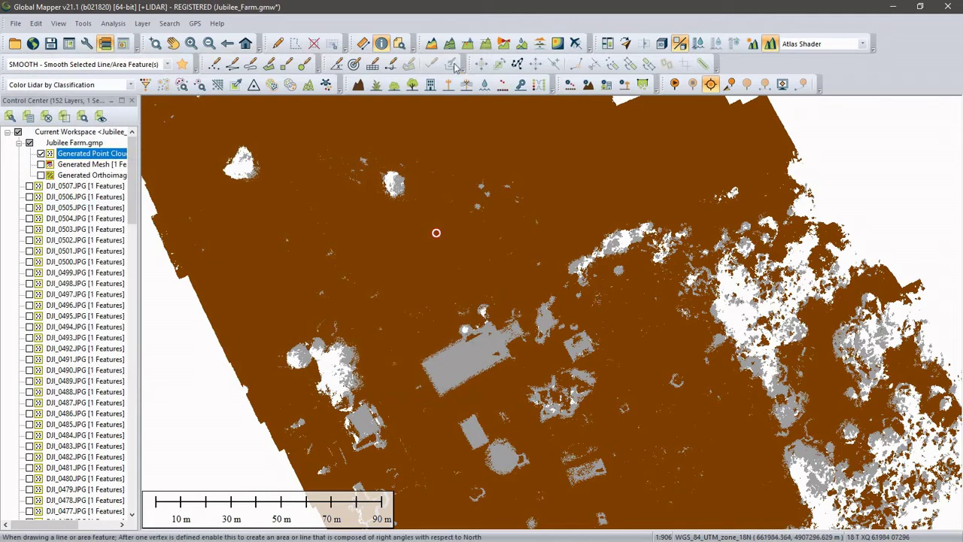
Start gridding the point cloud with Binning (Minimum Value - DTM) and spacing multiple 5.
left_click(432, 44)
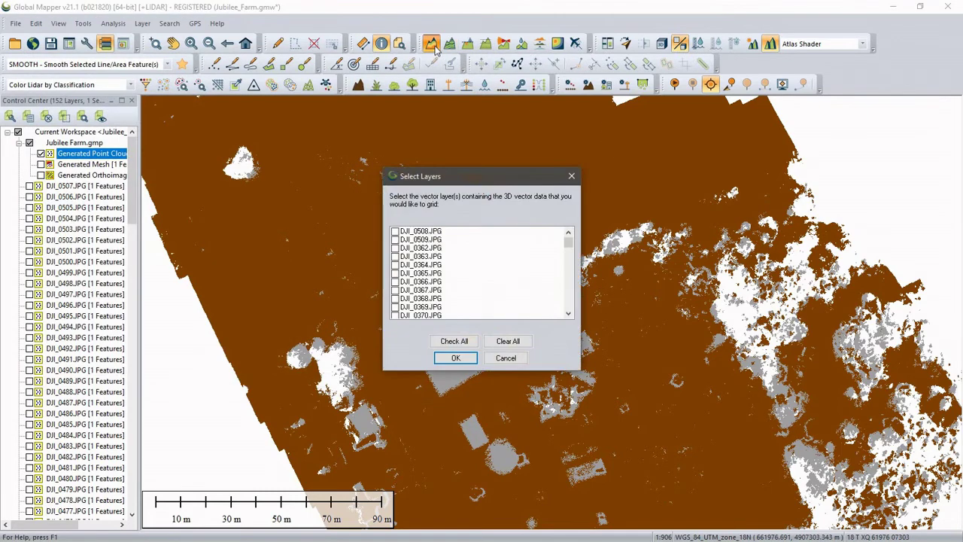
left_click(454, 359)
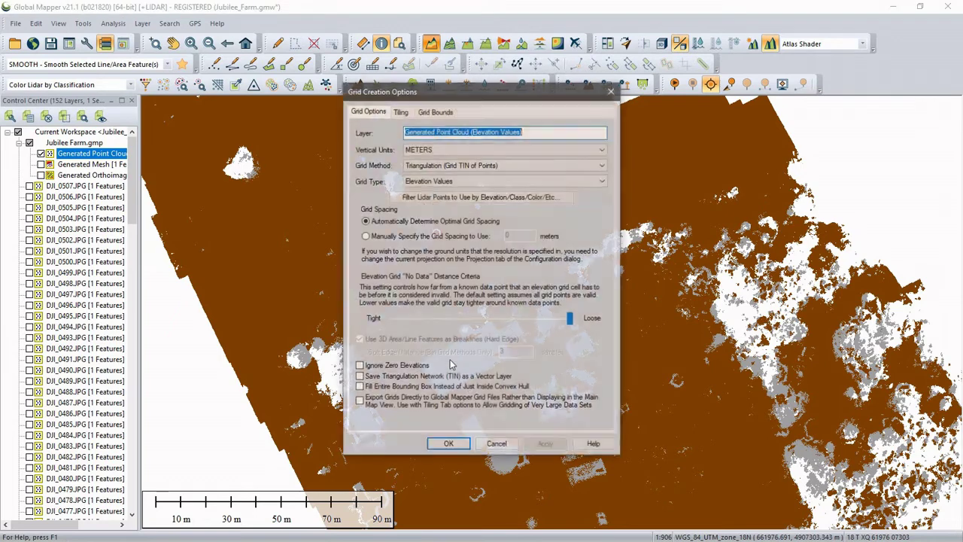
left_click(462, 165)
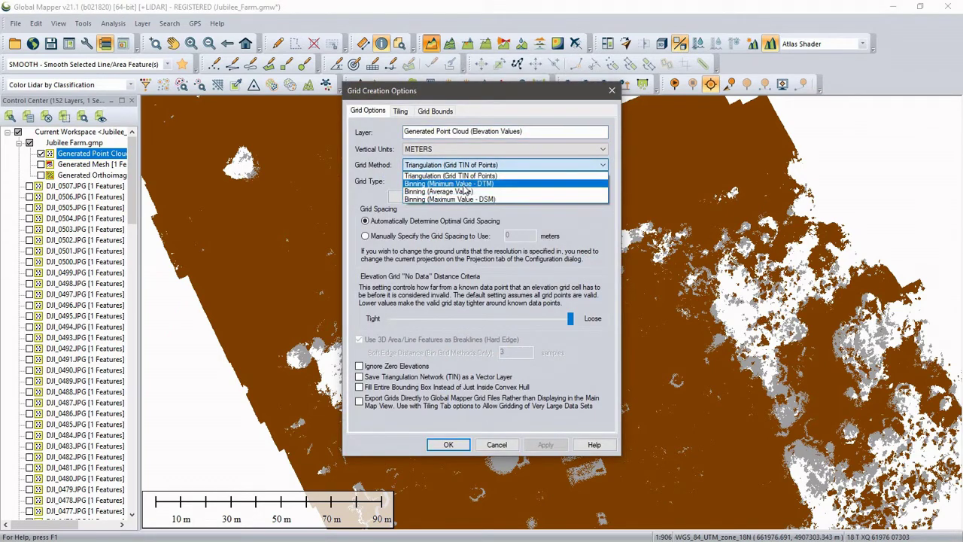
left_click(462, 183)
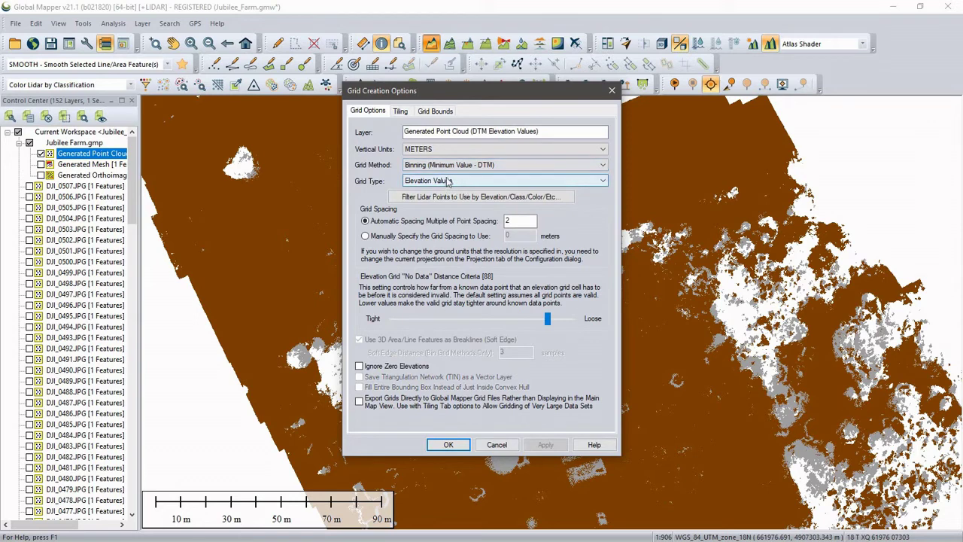
double_click(518, 220)
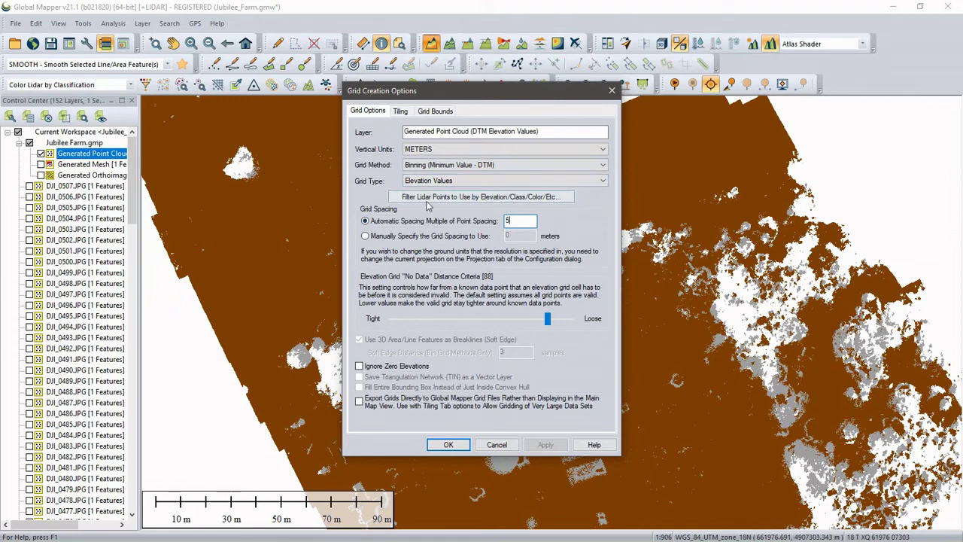
Restrict the grid to 2 - Ground points only and create the DTM.
left_click(461, 198)
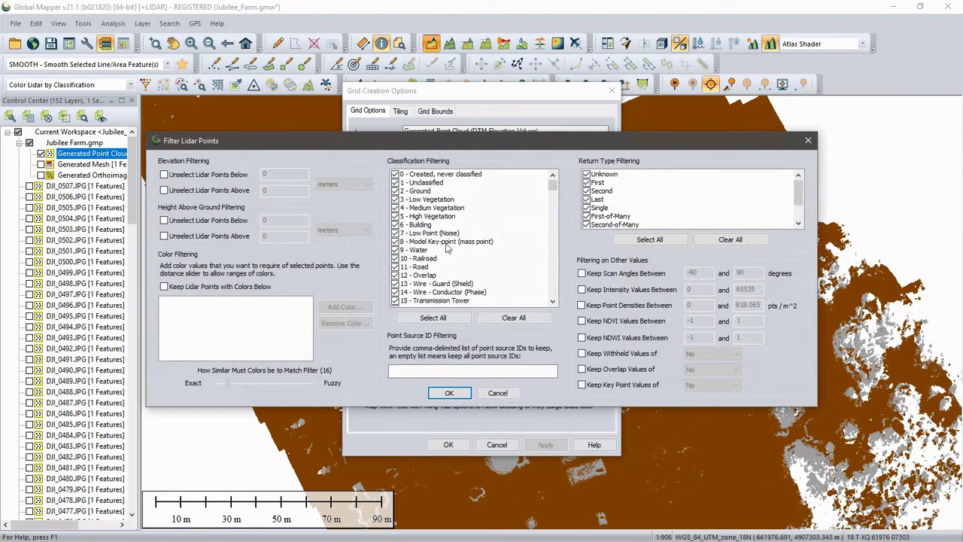
left_click(502, 320)
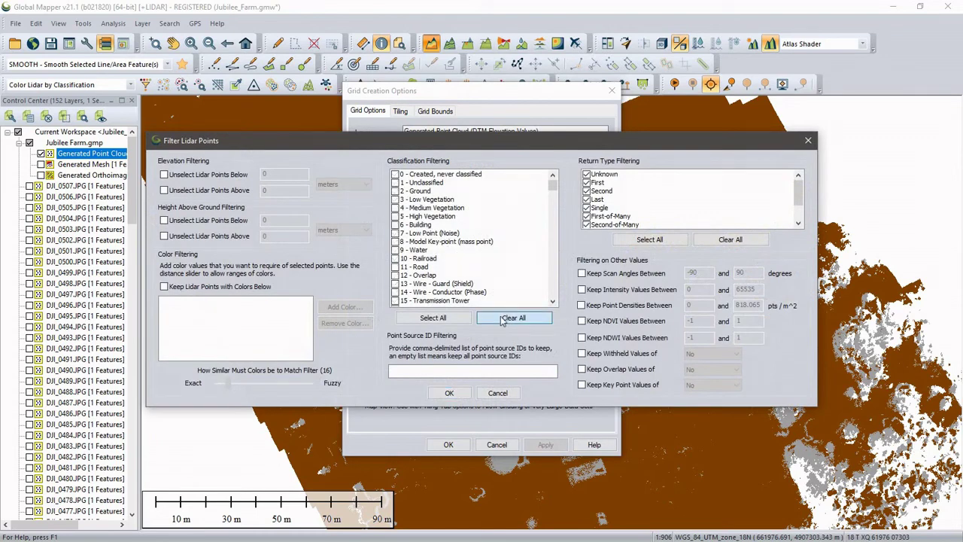
left_click(395, 192)
left_click(440, 395)
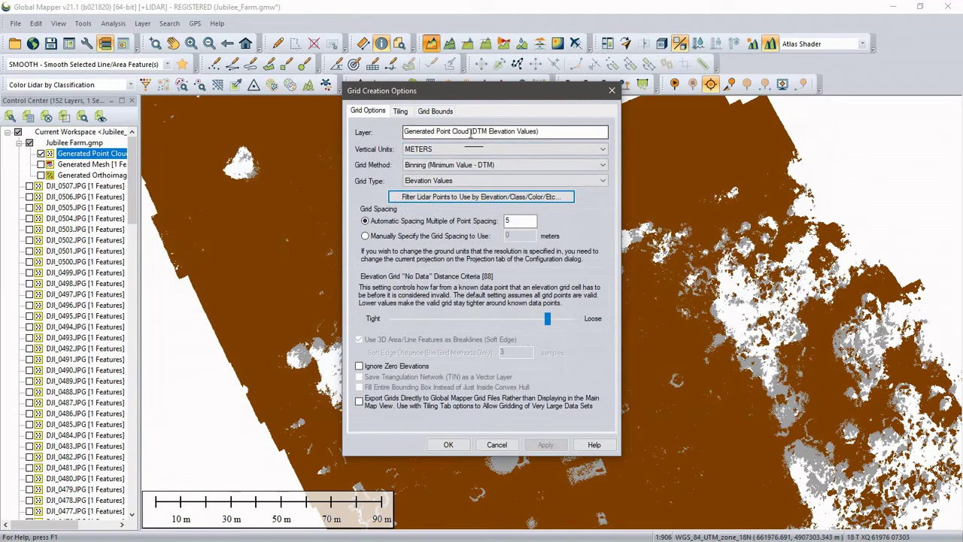
left_click(450, 445)
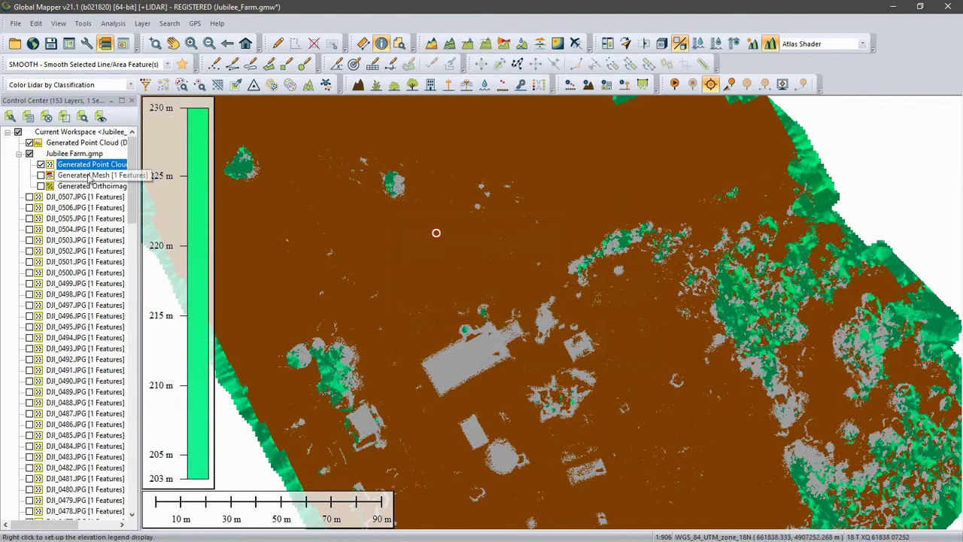
Hide Jubilee Farm.gmp and shade the DTM with Daylight Shader after trying Color Ramp.
left_click(29, 153)
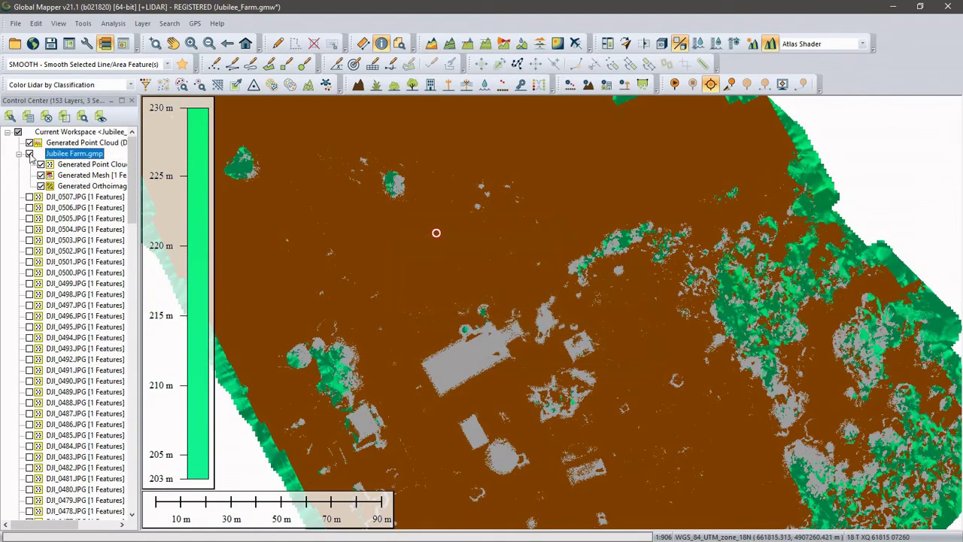
left_click(30, 154)
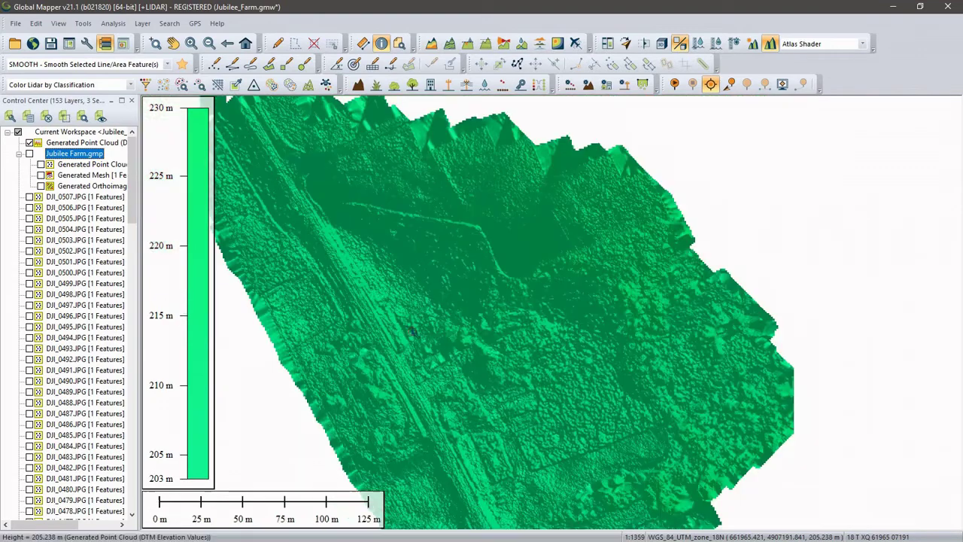
middle_click_drag(410, 331, 460, 323)
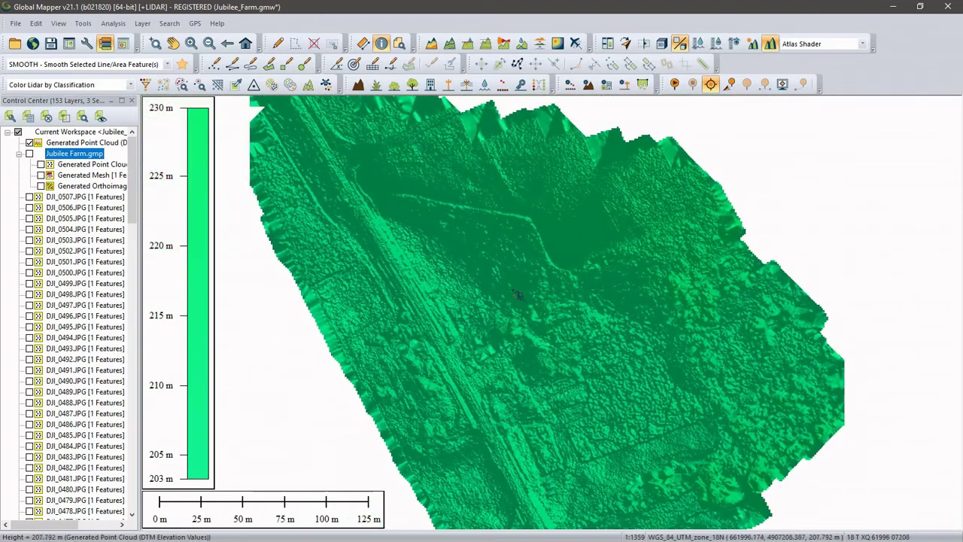
left_click(820, 45)
left_click(821, 63)
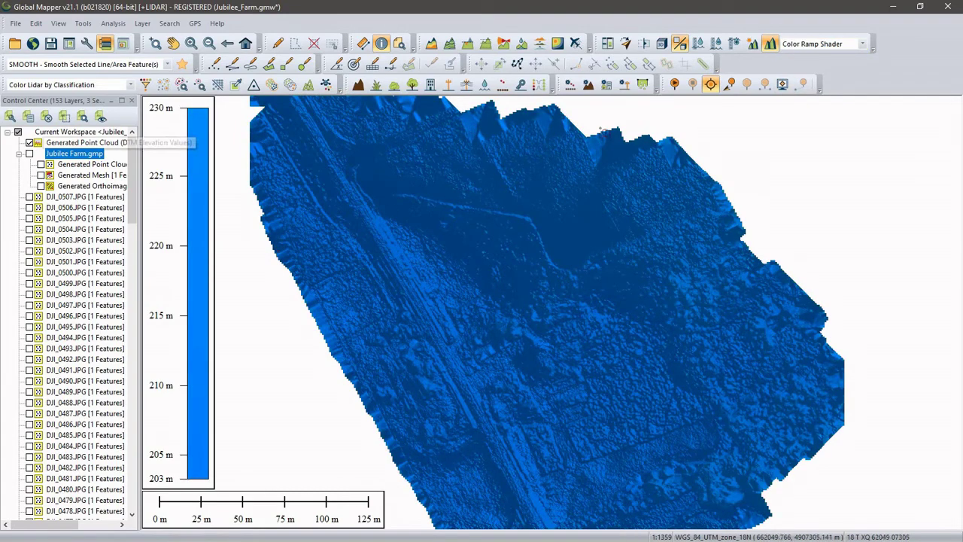
left_click(798, 46)
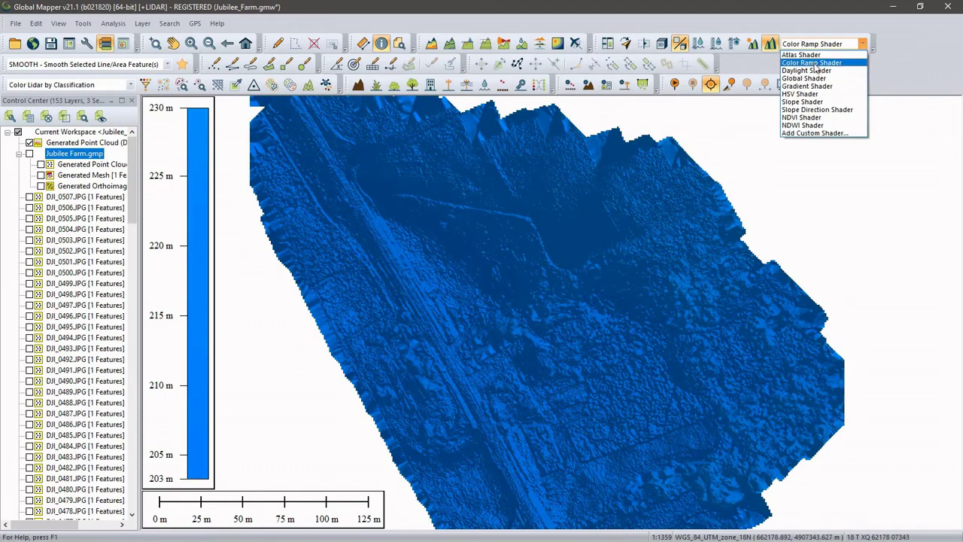
left_click(816, 70)
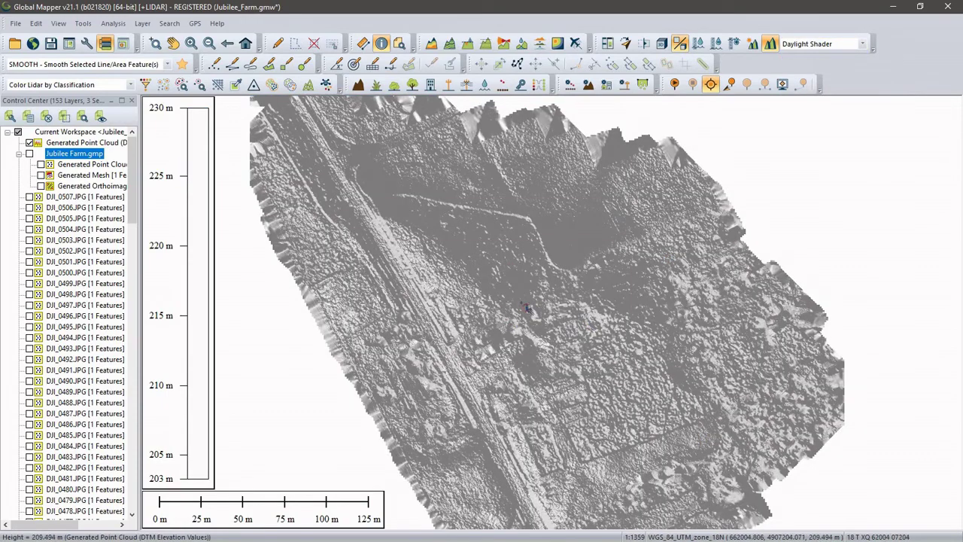
left_click(660, 45)
left_click_drag(203, 429, 297, 393)
scroll(290, 390, "up", 3)
scroll(118, 476, "down", 3)
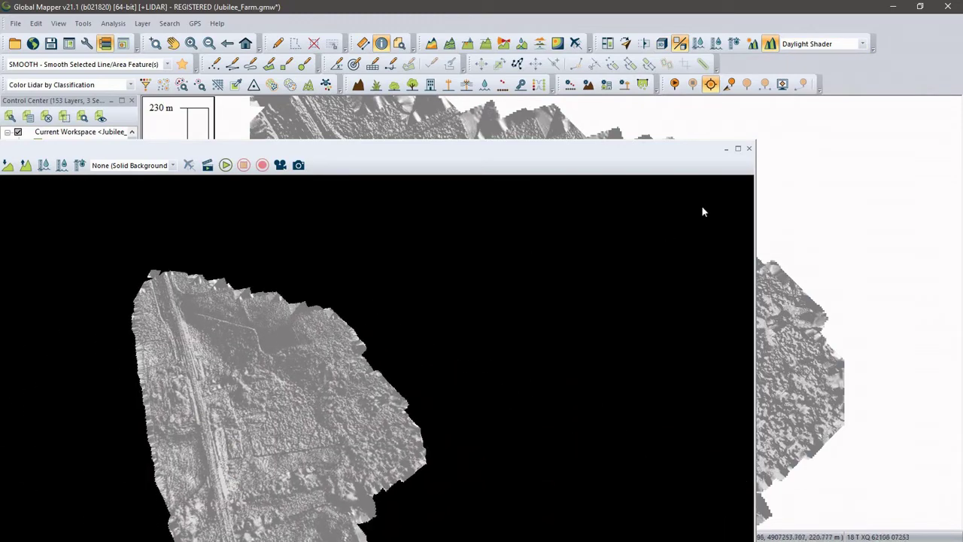
left_click(749, 149)
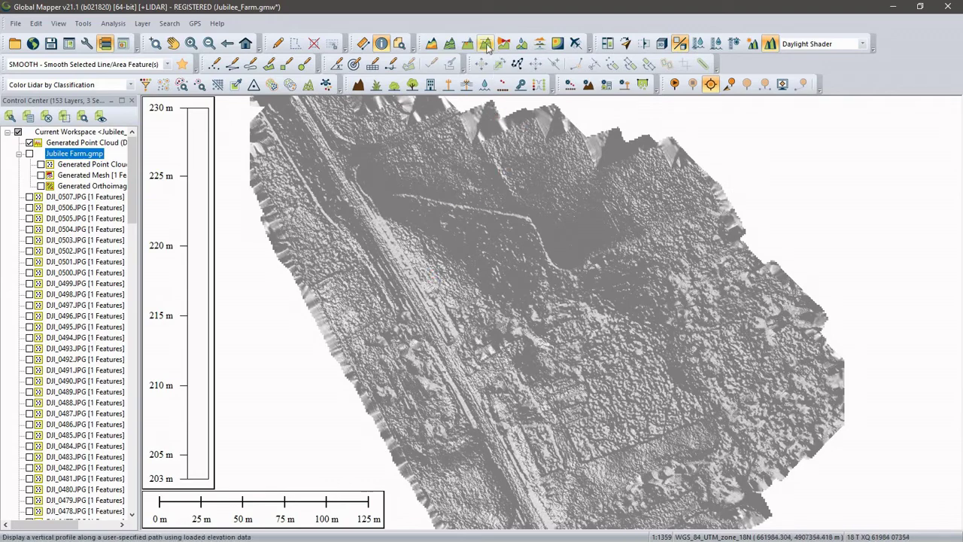
Generate 2 m contours without local peaks, adding spot elevations at min/max points.
left_click(454, 45)
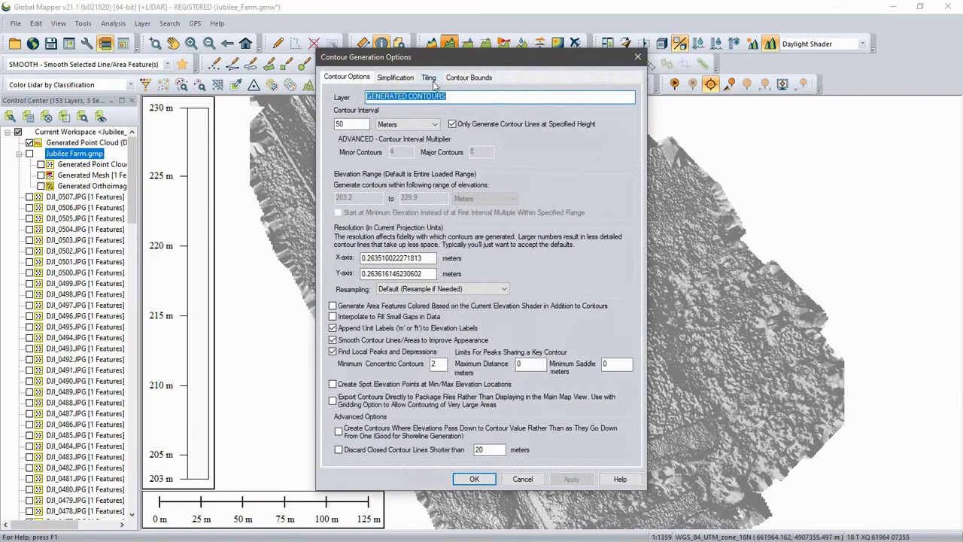
double_click(341, 124)
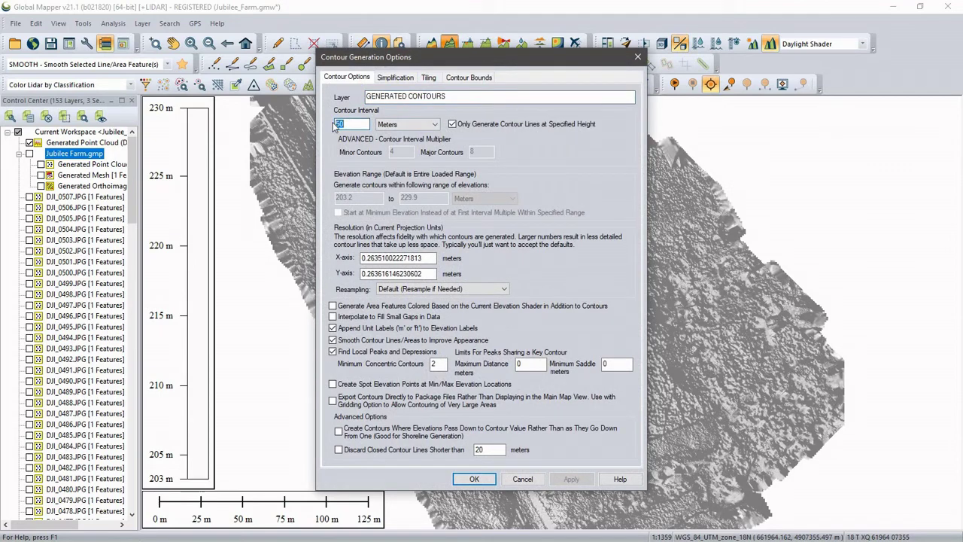
type("2")
left_click(452, 124)
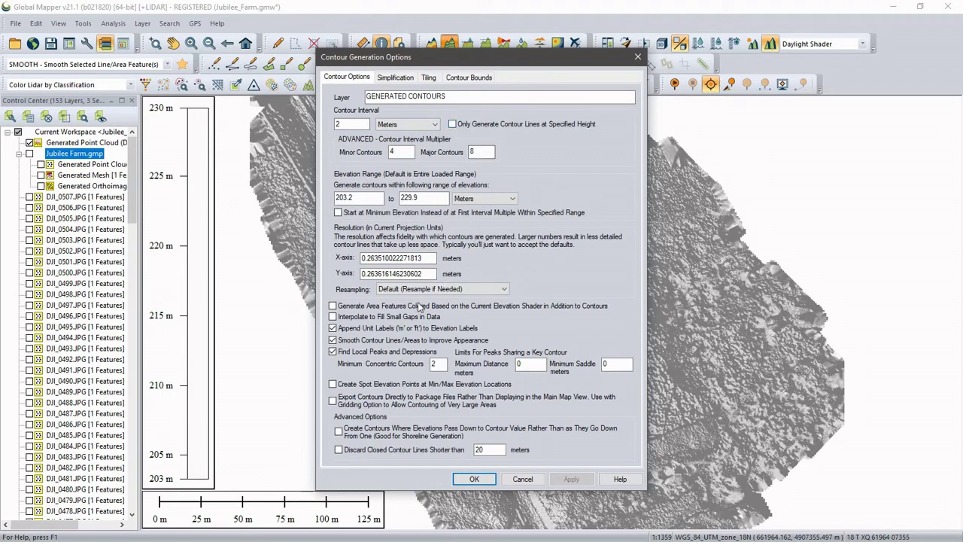
left_click(332, 351)
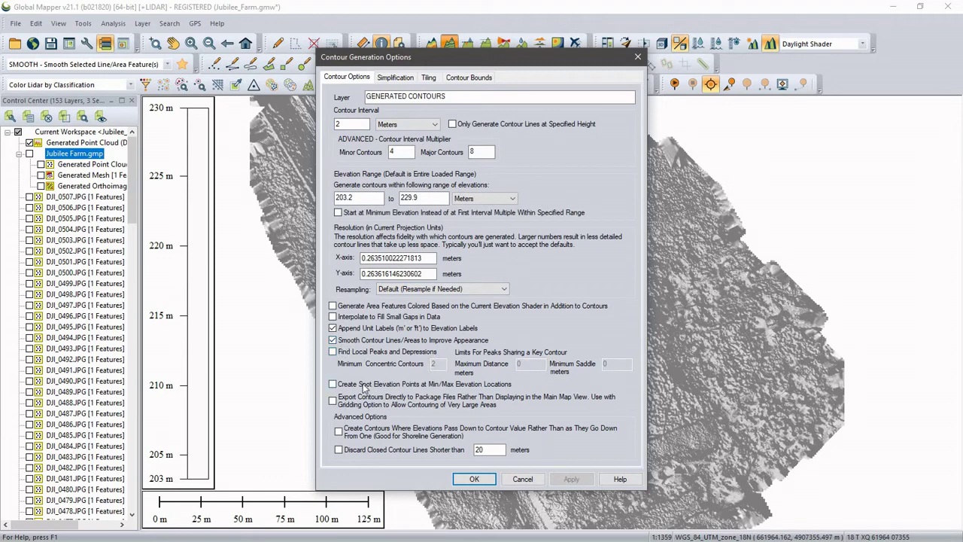
left_click(333, 383)
left_click_drag(493, 65, 539, 45)
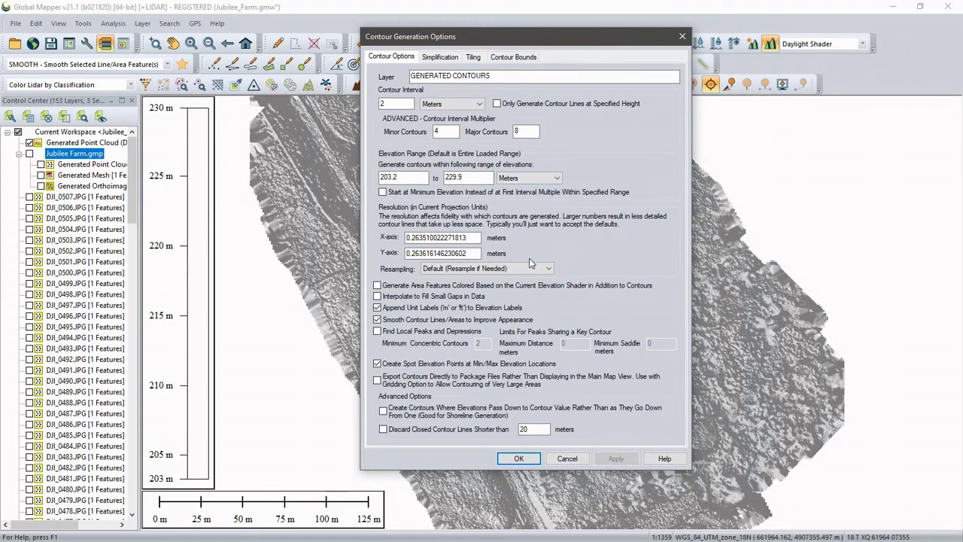
left_click(522, 458)
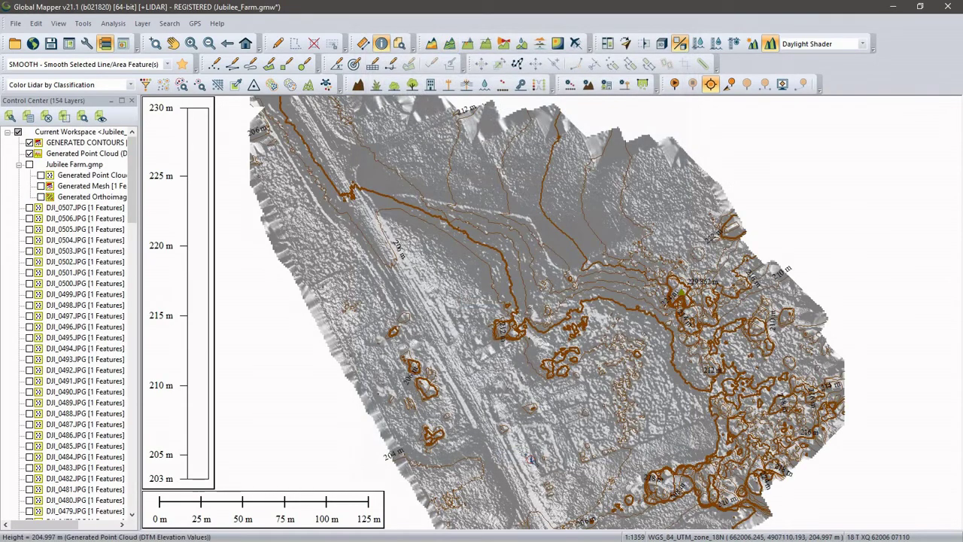
Zoom and pan over the contour labels such as 206, 208 and 210 m.
scroll(519, 248, "up", 2)
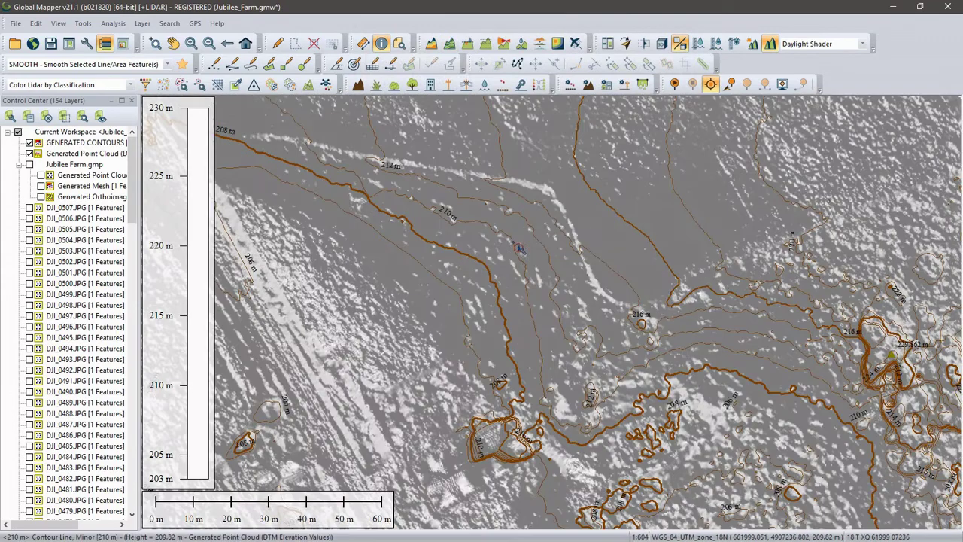
middle_click_drag(519, 248, 555, 308)
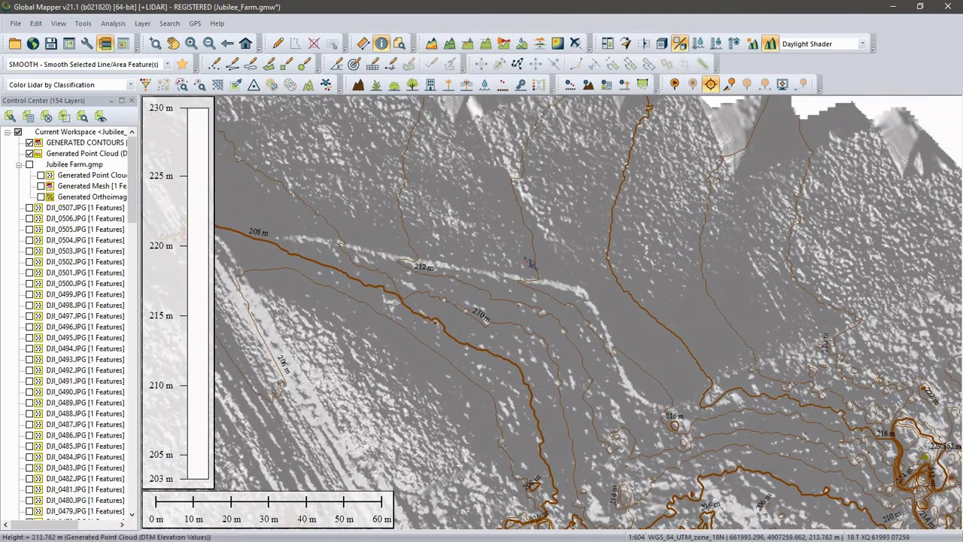
middle_click_drag(531, 263, 543, 344)
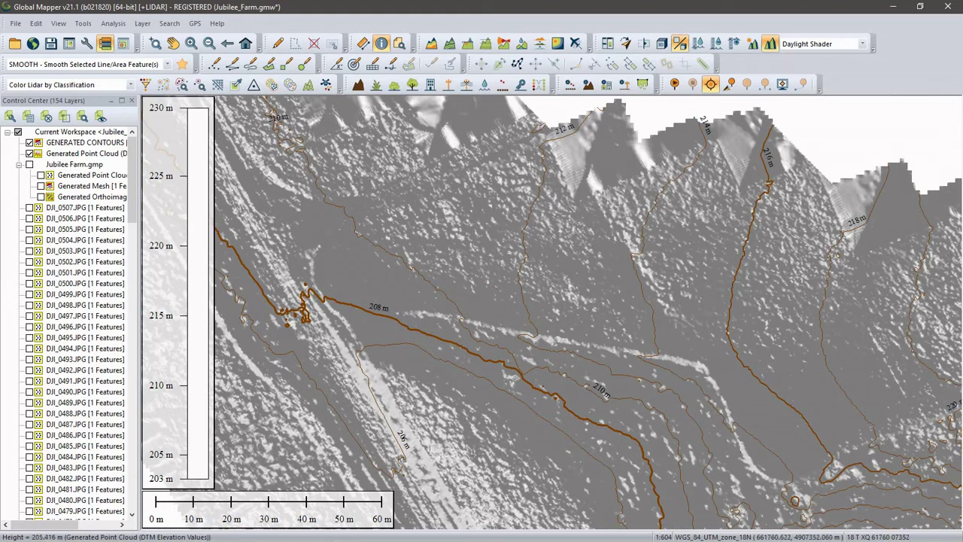
left_click(15, 23)
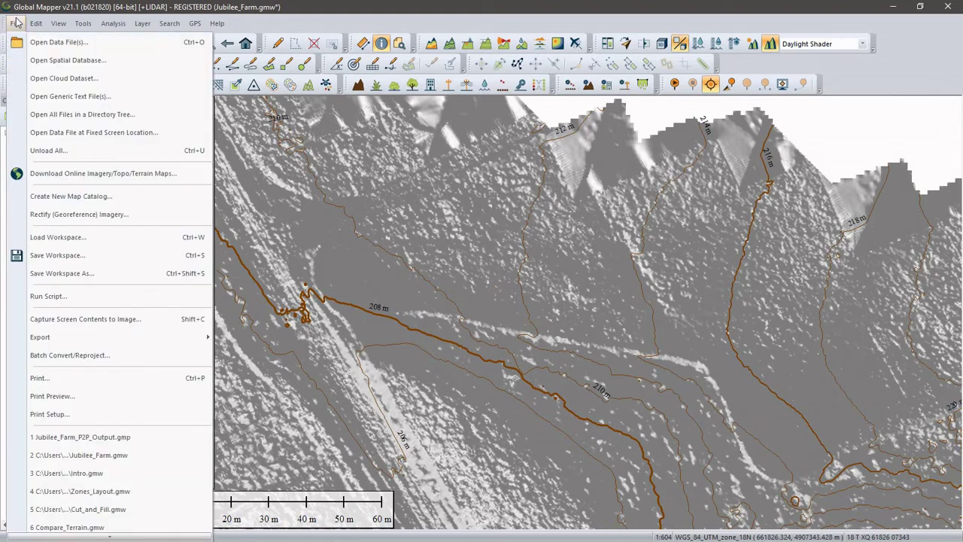
mouse_move(103, 332)
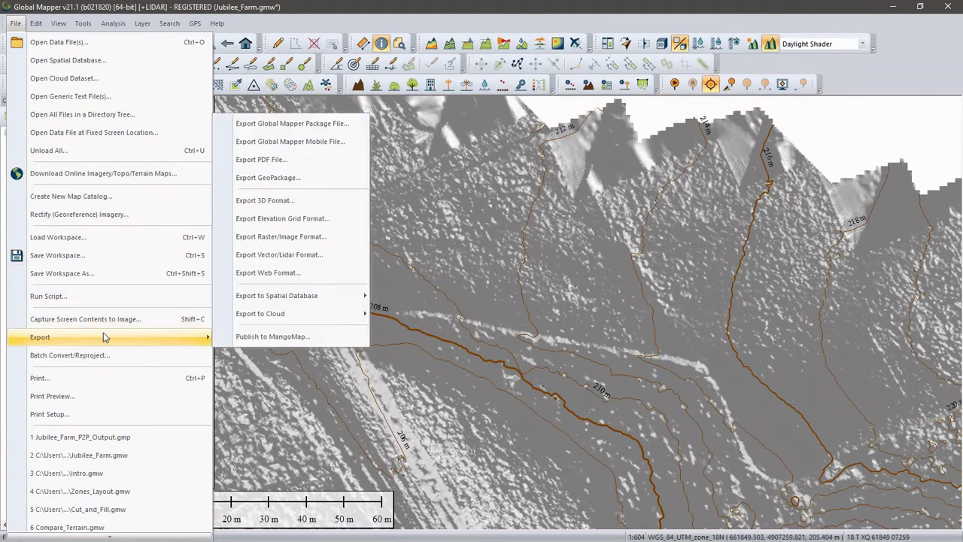
left_click(313, 252)
left_click(446, 292)
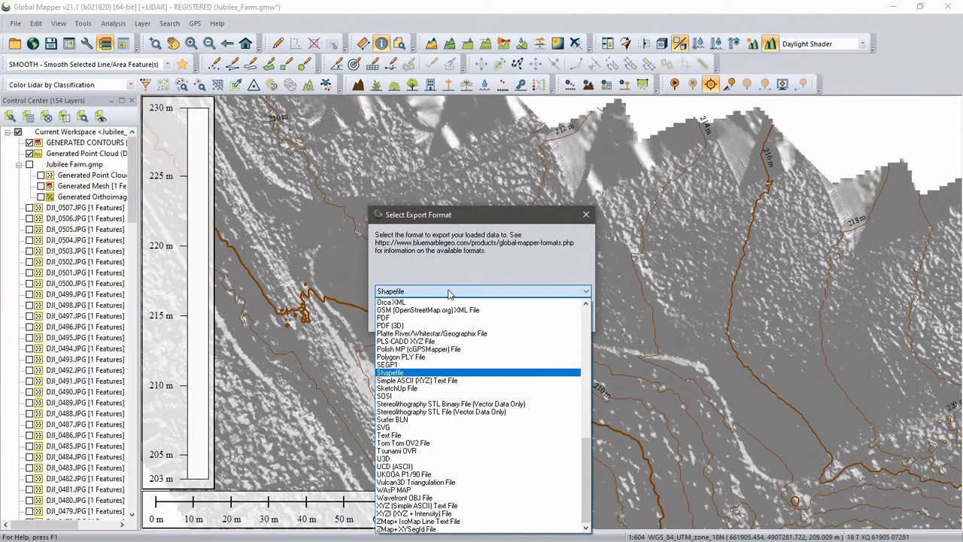
scroll(447, 380, "up", 6)
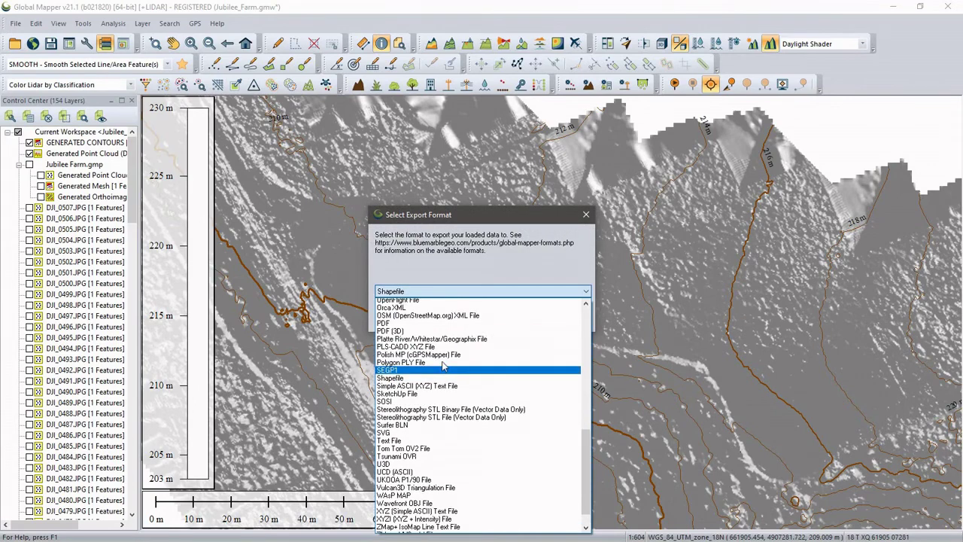
left_click(586, 215)
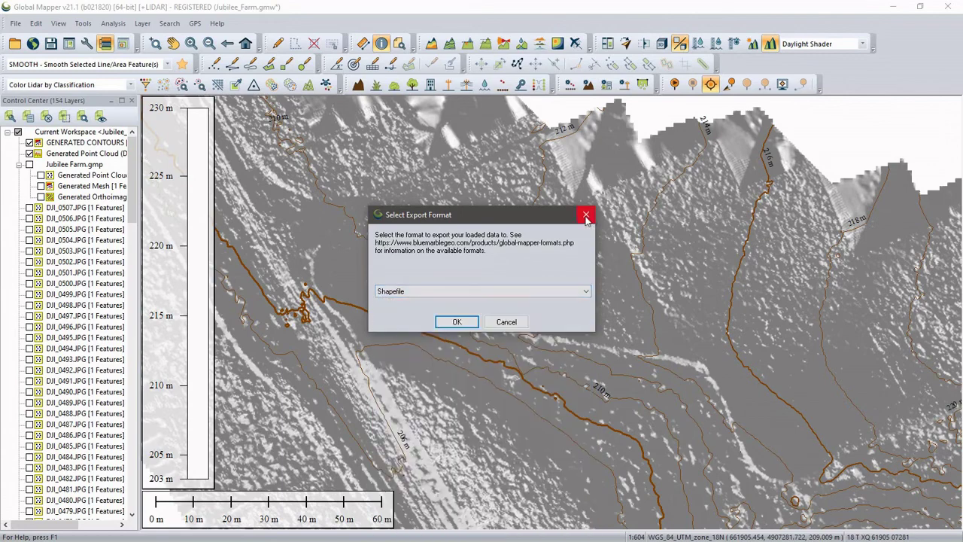
left_click(587, 215)
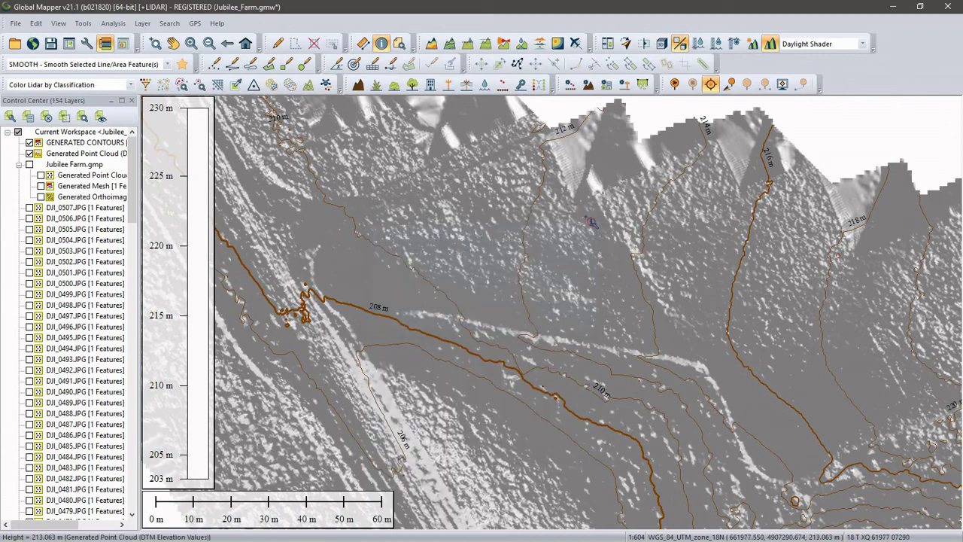